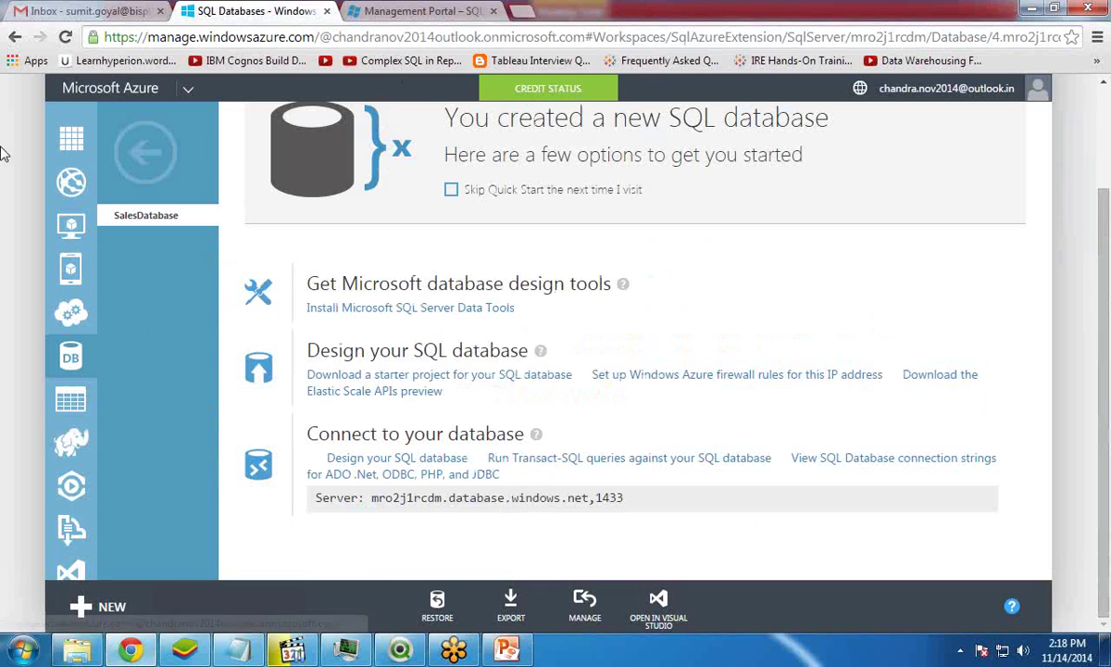
Inspect the Sales table's column design, then scroll through its 20-row query results.
{"action": "left_click", "coordinate": [74, 360]}
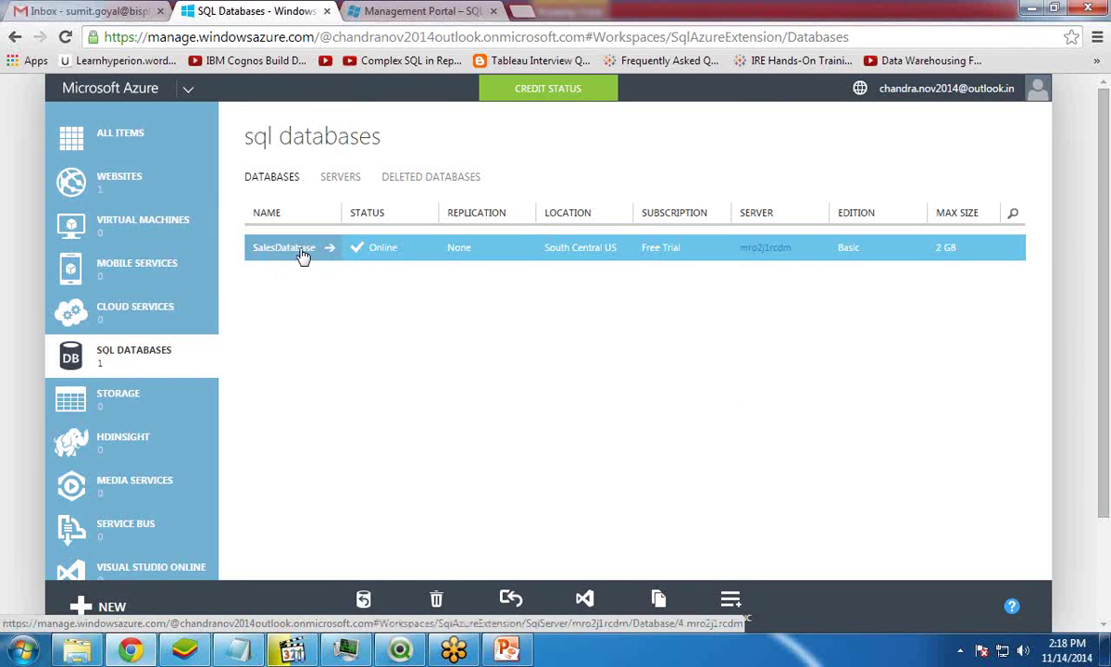
{"action": "left_click", "coordinate": [409, 8]}
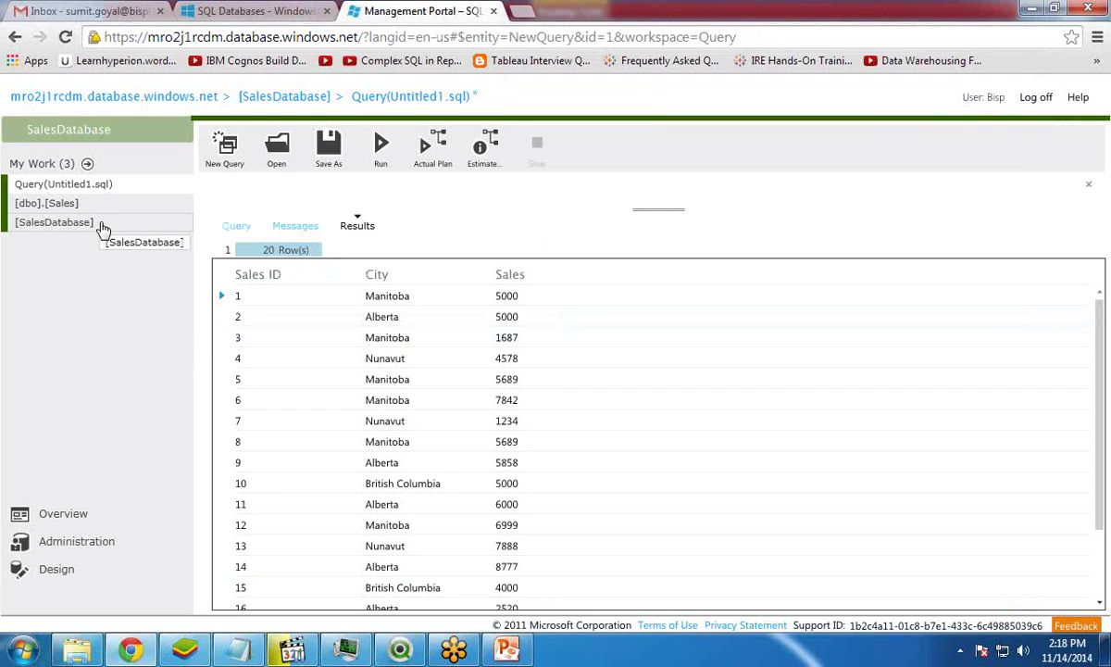
{"action": "left_click", "coordinate": [72, 203]}
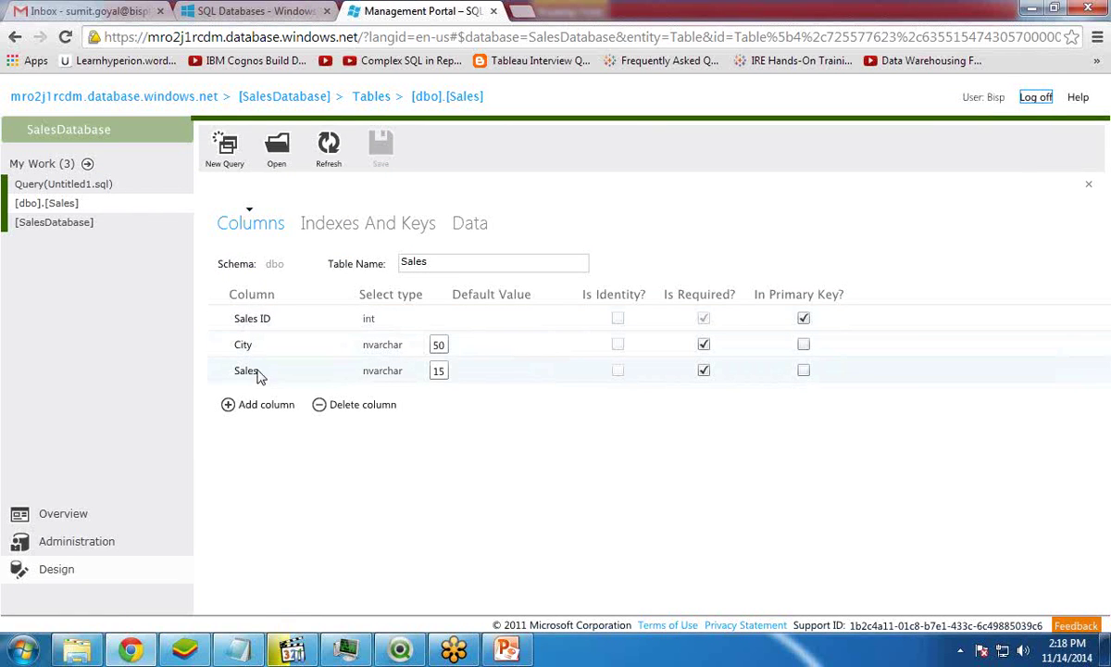
{"action": "left_click", "coordinate": [74, 184]}
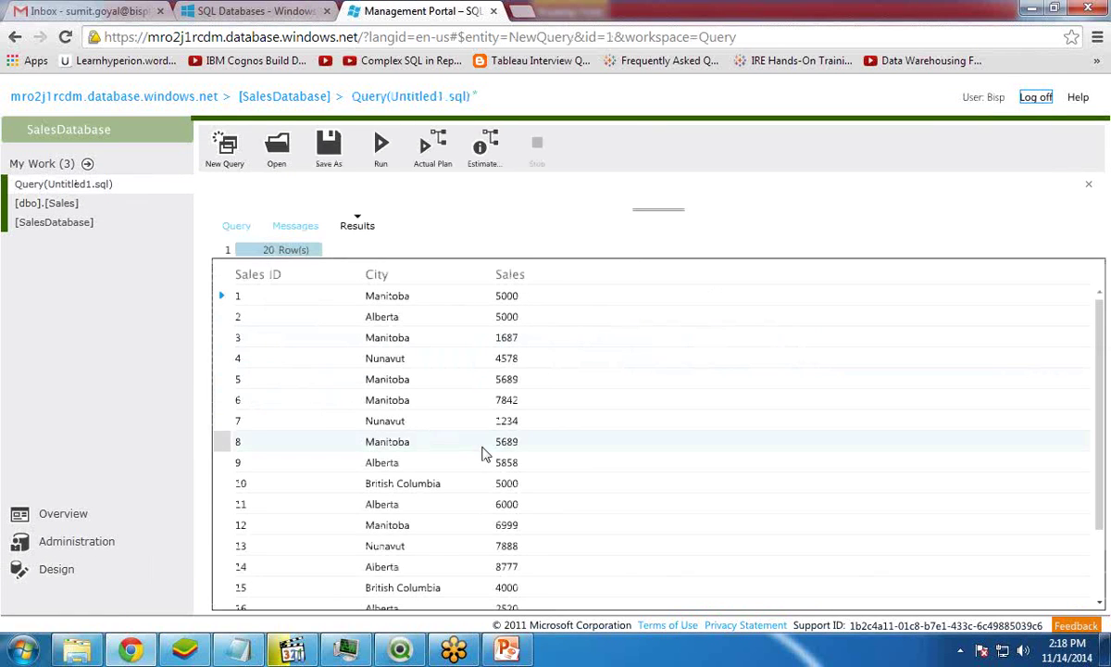
{"action": "scroll", "coordinate": [483, 454], "scroll_direction": "down", "scroll_amount": 3}
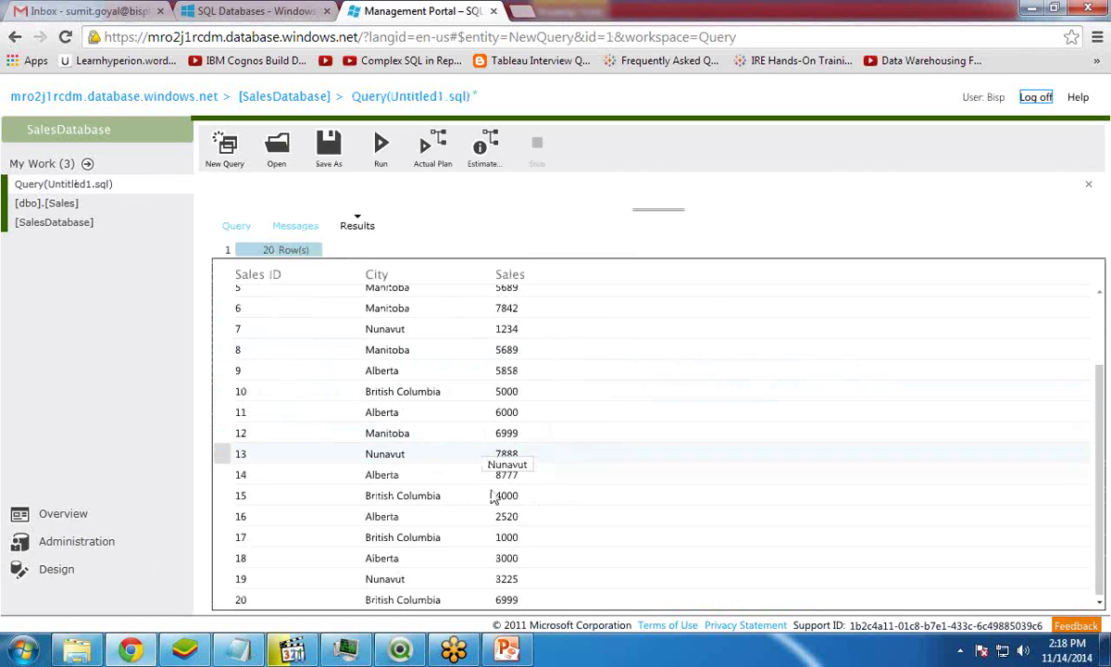
{"action": "scroll", "coordinate": [468, 315], "scroll_direction": "up", "scroll_amount": 3}
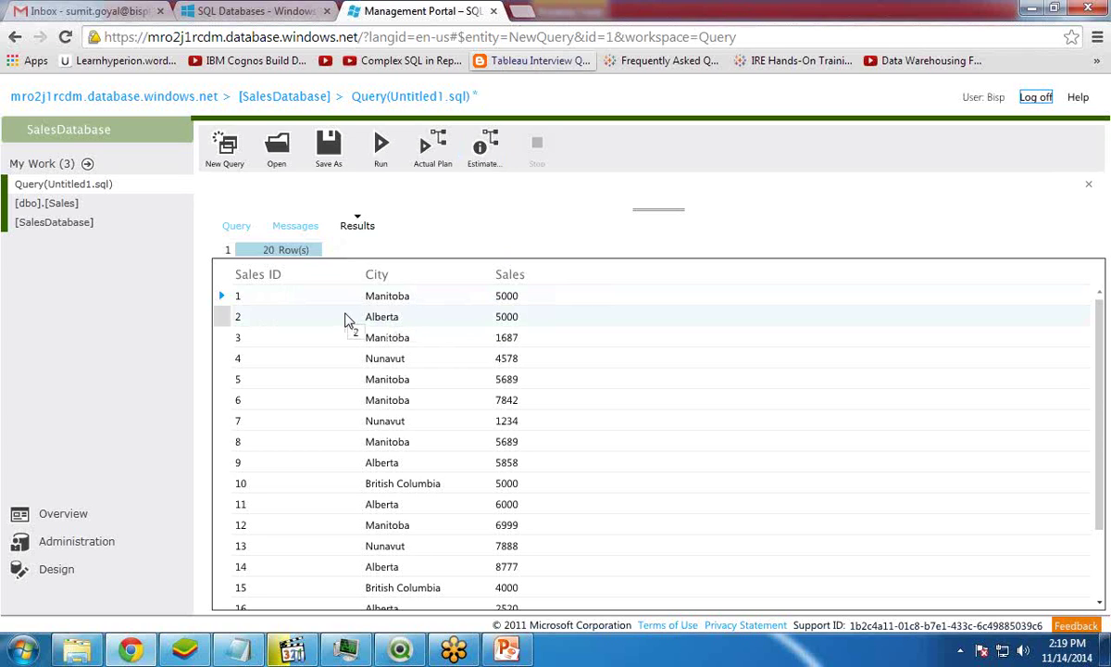
Select the SalesDatabase server address on its quick-start page for copying, then return to QlikView.
{"action": "left_click", "coordinate": [257, 9]}
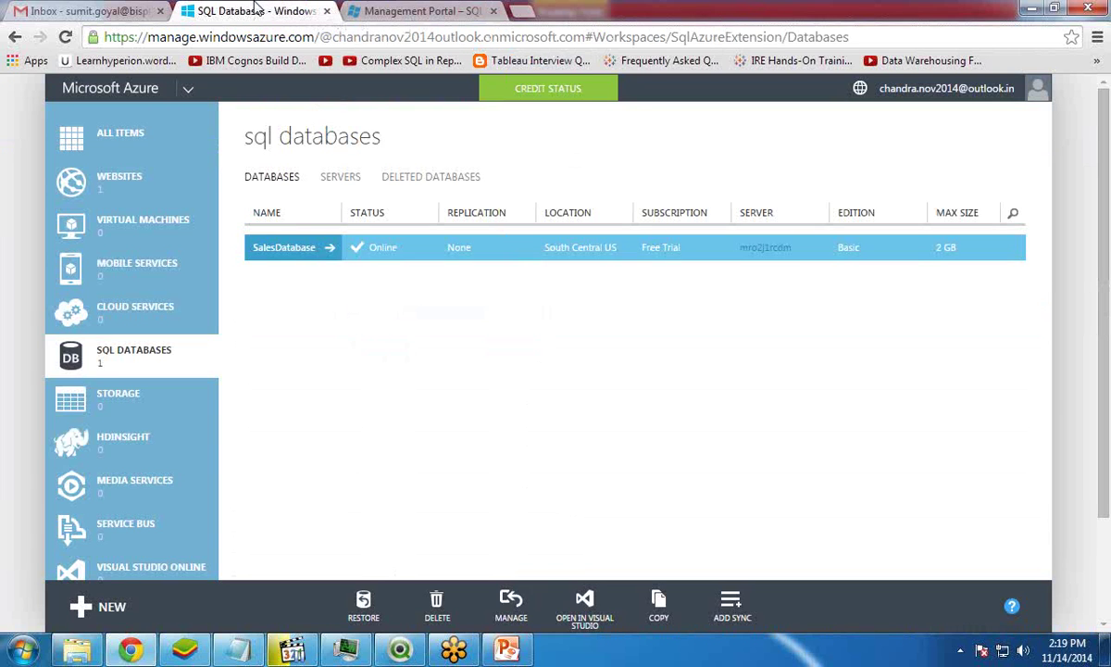
{"action": "left_click", "coordinate": [280, 248]}
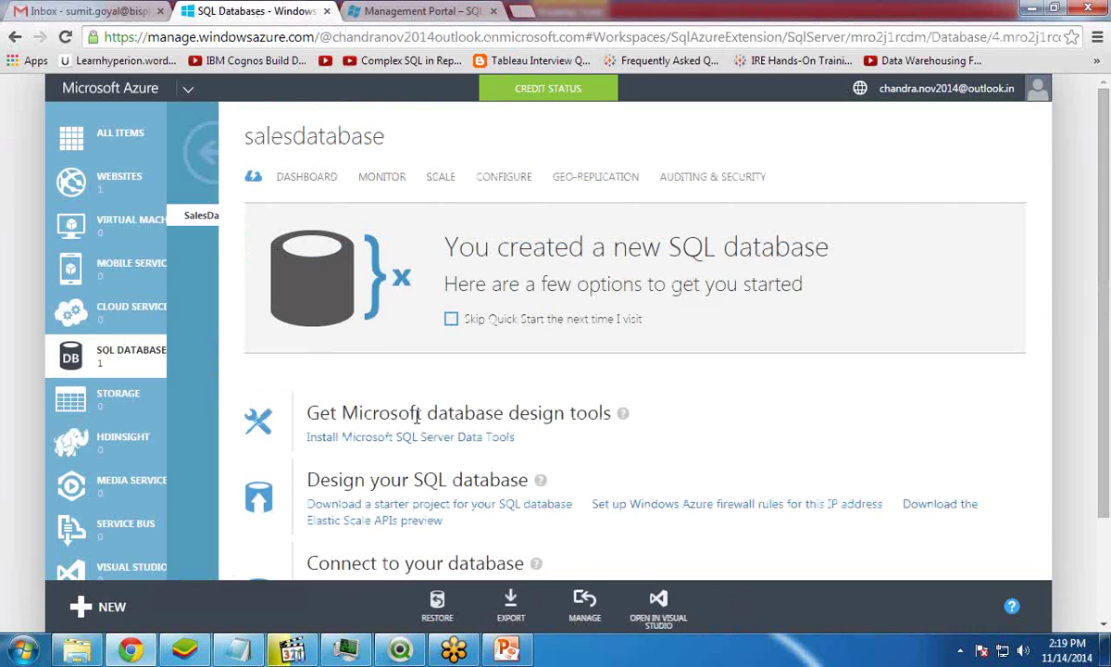
{"action": "scroll", "coordinate": [470, 367], "scroll_direction": "down", "scroll_amount": 3}
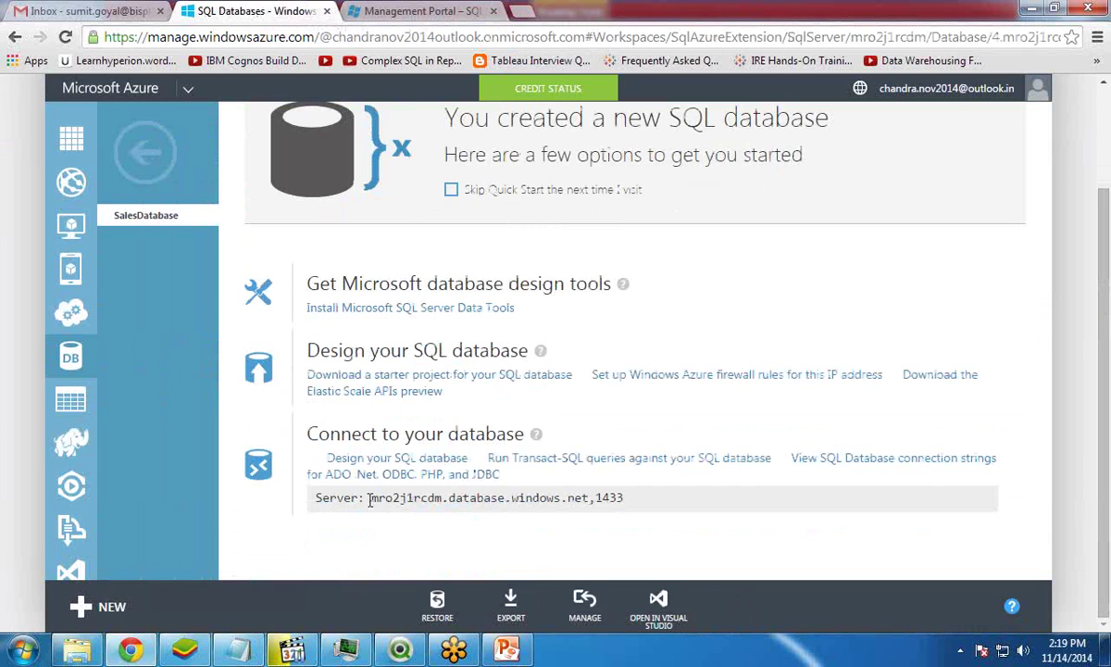
{"action": "left_click_drag", "start_coordinate": [372, 498], "coordinate": [629, 501]}
{"action": "key", "text": "ctrl+c"}
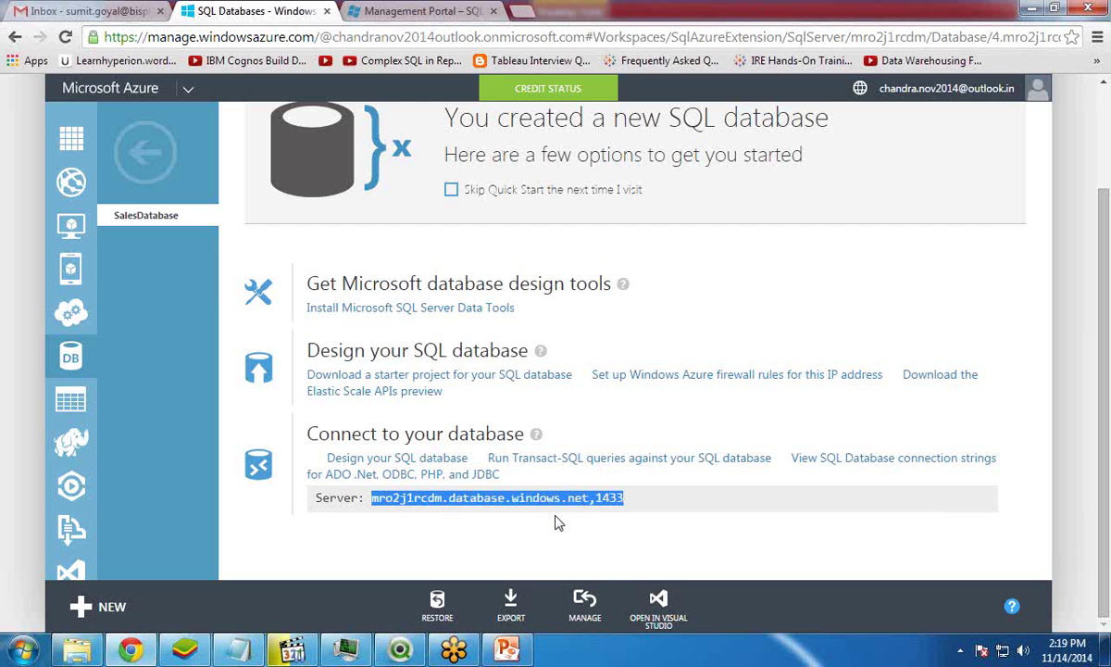
{"action": "left_click", "coordinate": [402, 652]}
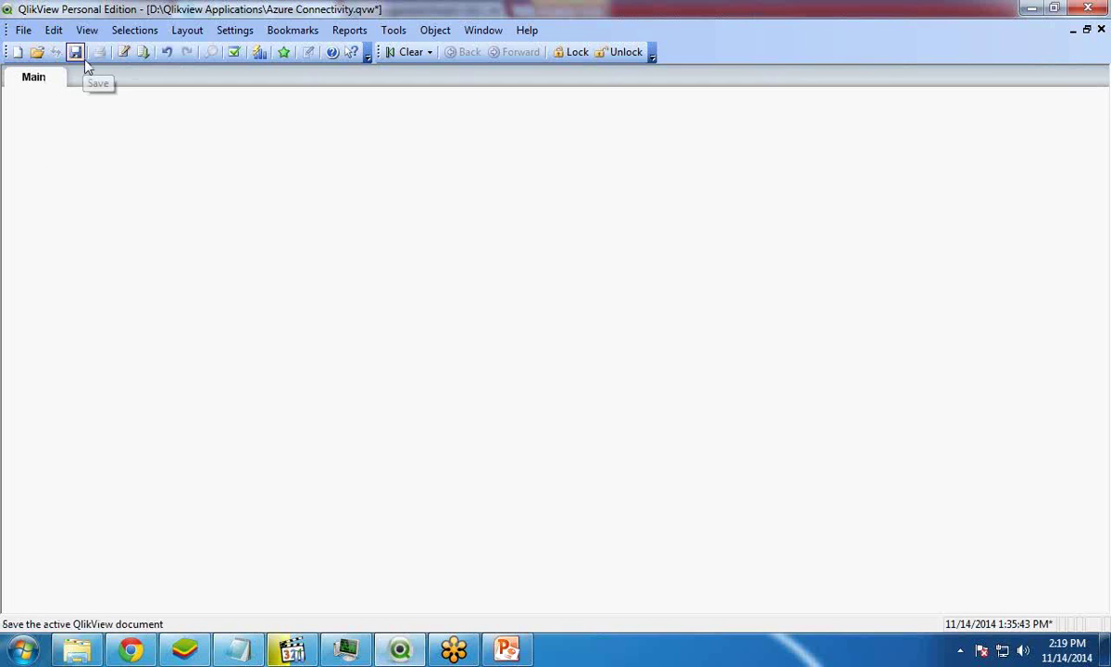
In the load script editor, set the database type to OLE DB and start a new connection.
{"action": "left_click", "coordinate": [123, 55]}
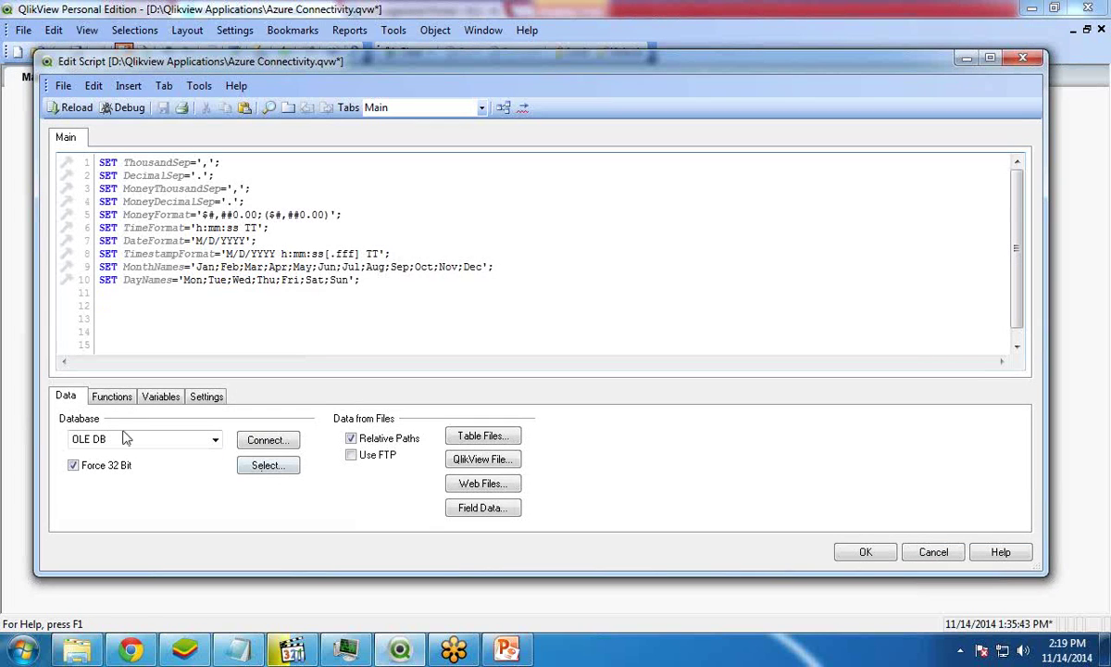
{"action": "left_click", "coordinate": [151, 443]}
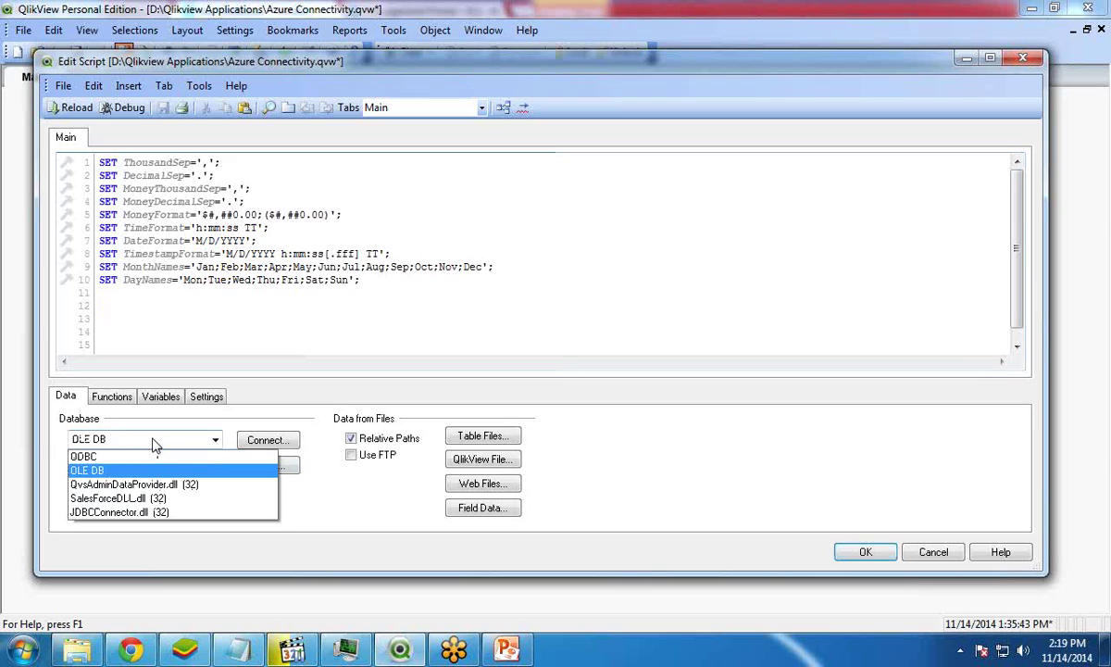
{"action": "left_click", "coordinate": [102, 472]}
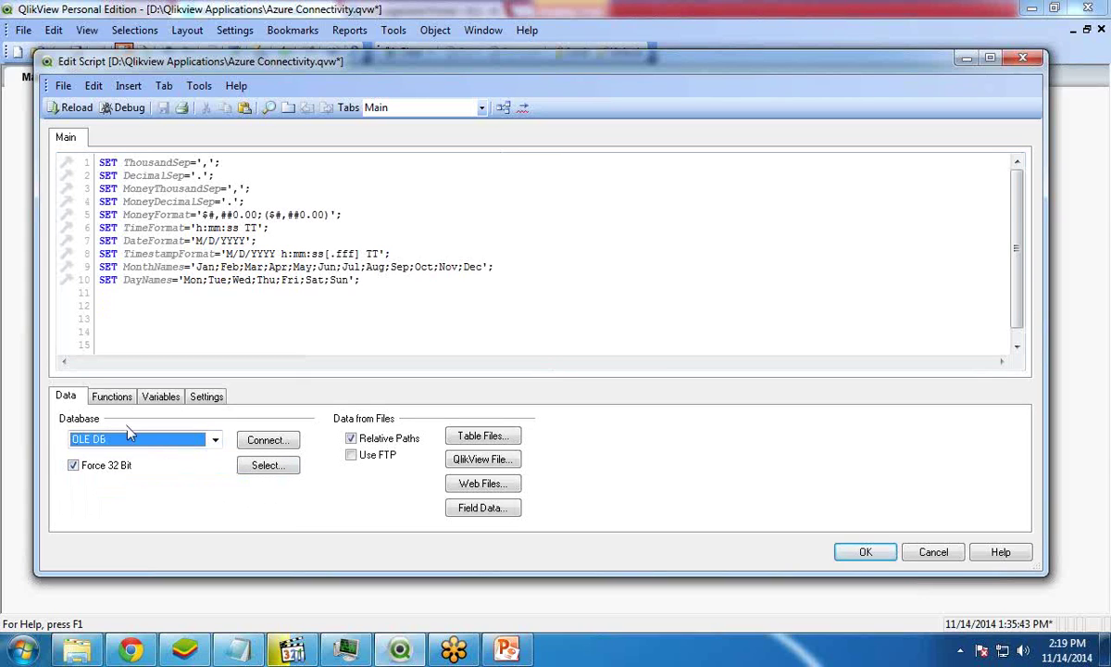
{"action": "left_click", "coordinate": [263, 443]}
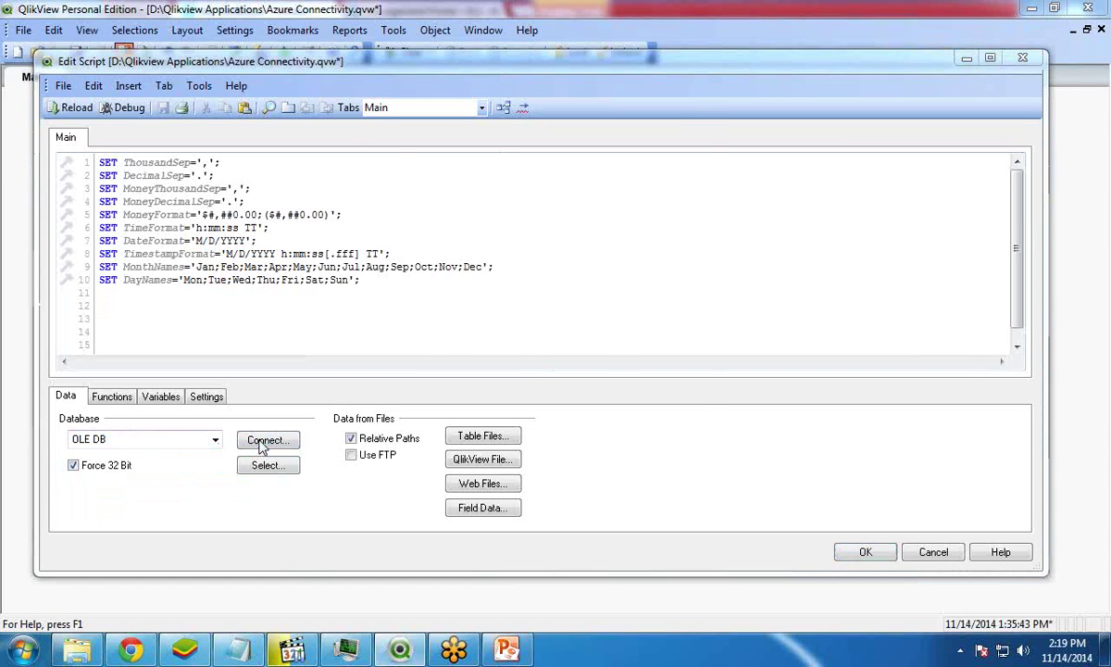
Pick Microsoft OLE DB Provider for SQL Server and advance to its connection settings.
{"action": "scroll", "coordinate": [671, 319], "scroll_direction": "down", "scroll_amount": 1}
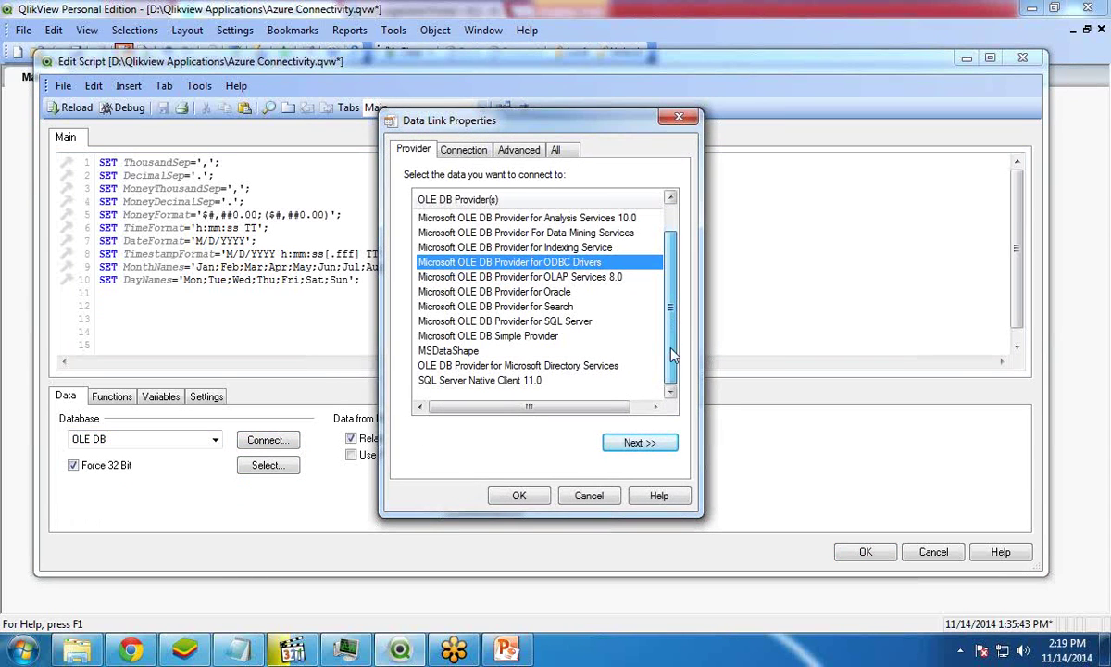
{"action": "left_click", "coordinate": [436, 321]}
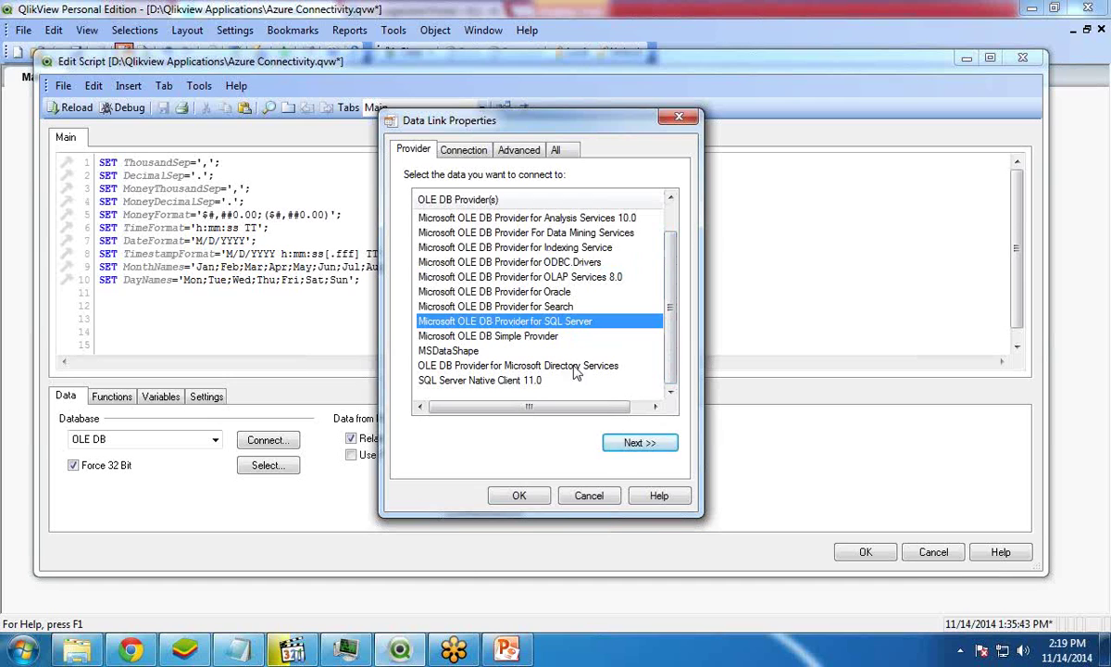
{"action": "left_click", "coordinate": [637, 444]}
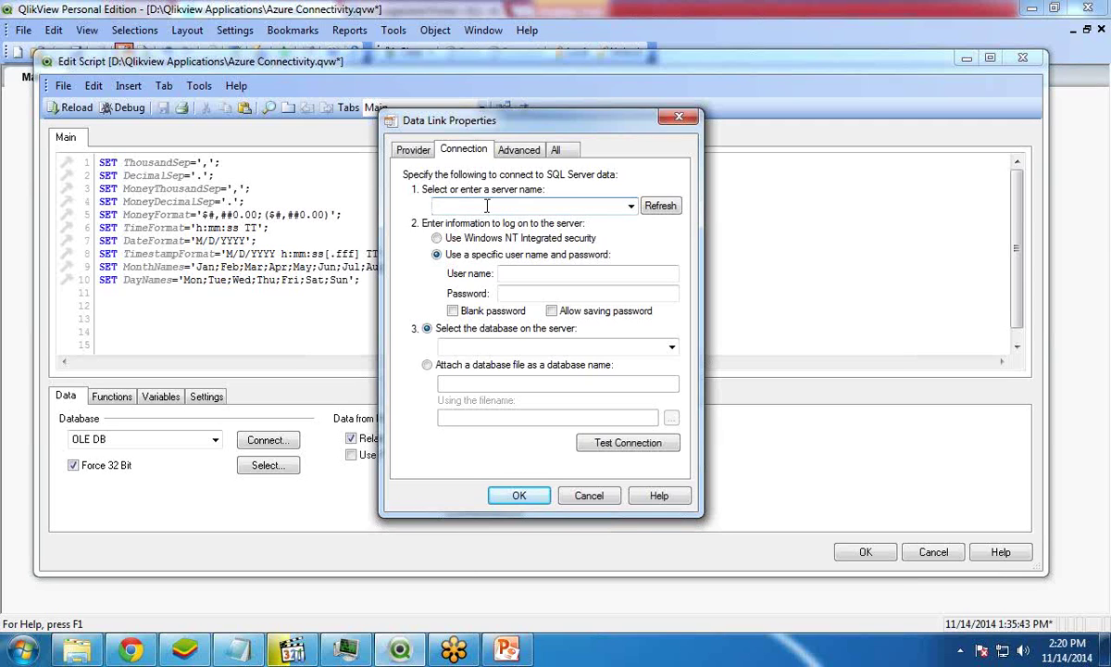
Paste the Azure server address as server name and enter the login user name and password.
{"action": "key", "text": "ctrl+v"}
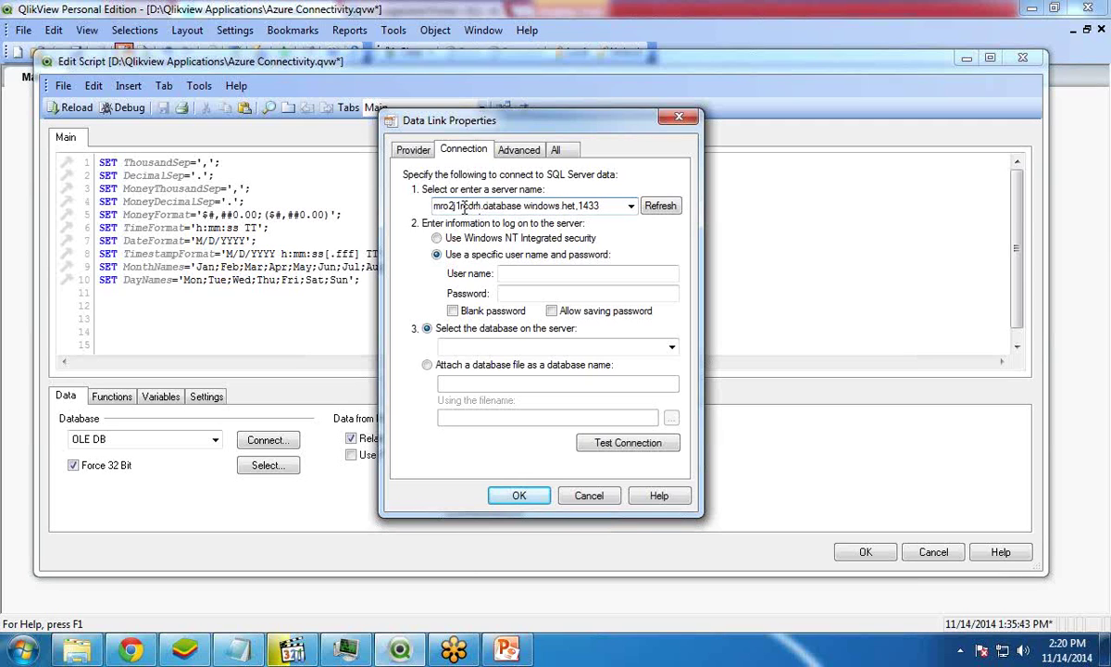
{"action": "left_click", "coordinate": [520, 274]}
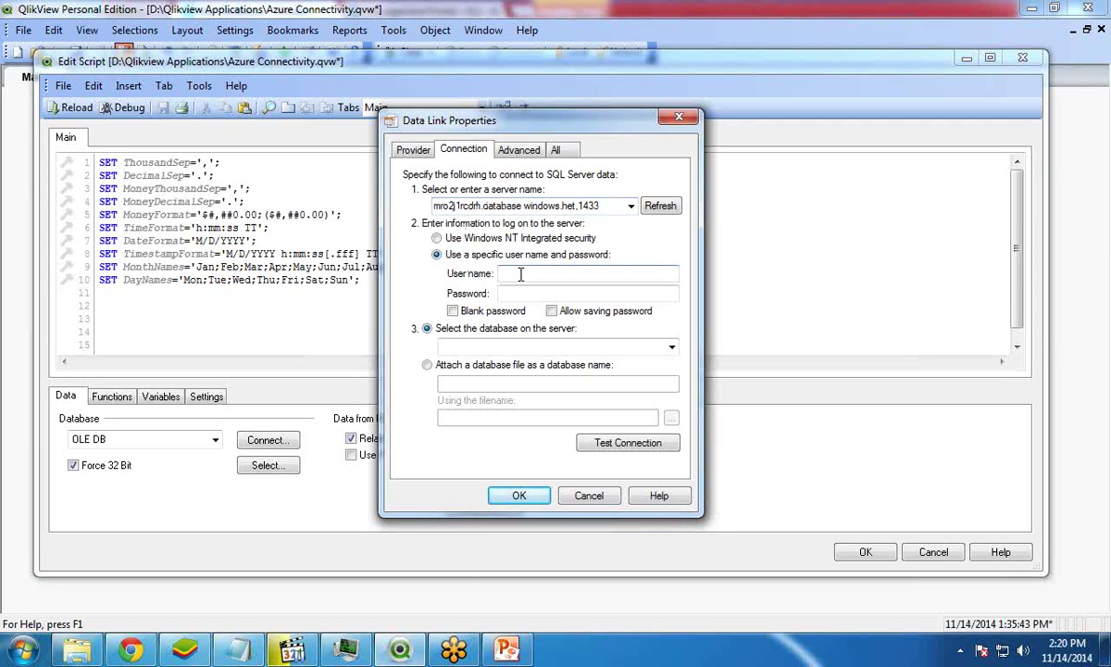
{"action": "left_click", "coordinate": [135, 648]}
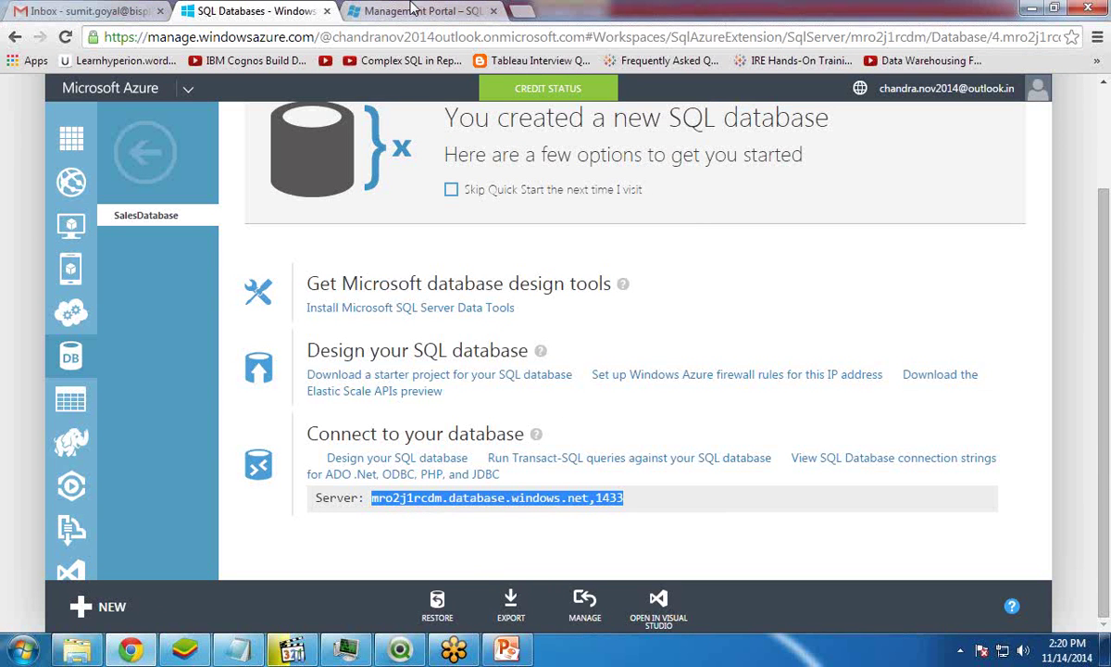
{"action": "left_click", "coordinate": [400, 653]}
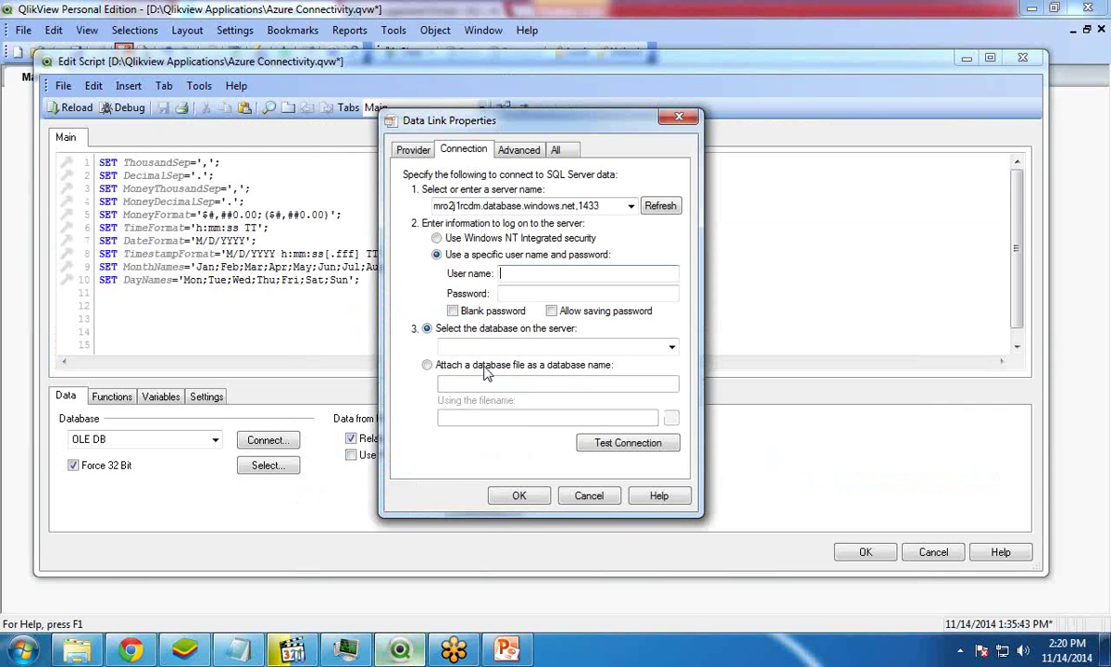
{"action": "left_click", "coordinate": [530, 273]}
{"action": "type", "text": "Bisp"}
{"action": "key", "text": "Tab"}
{"action": "type", "text": "•••••••"}
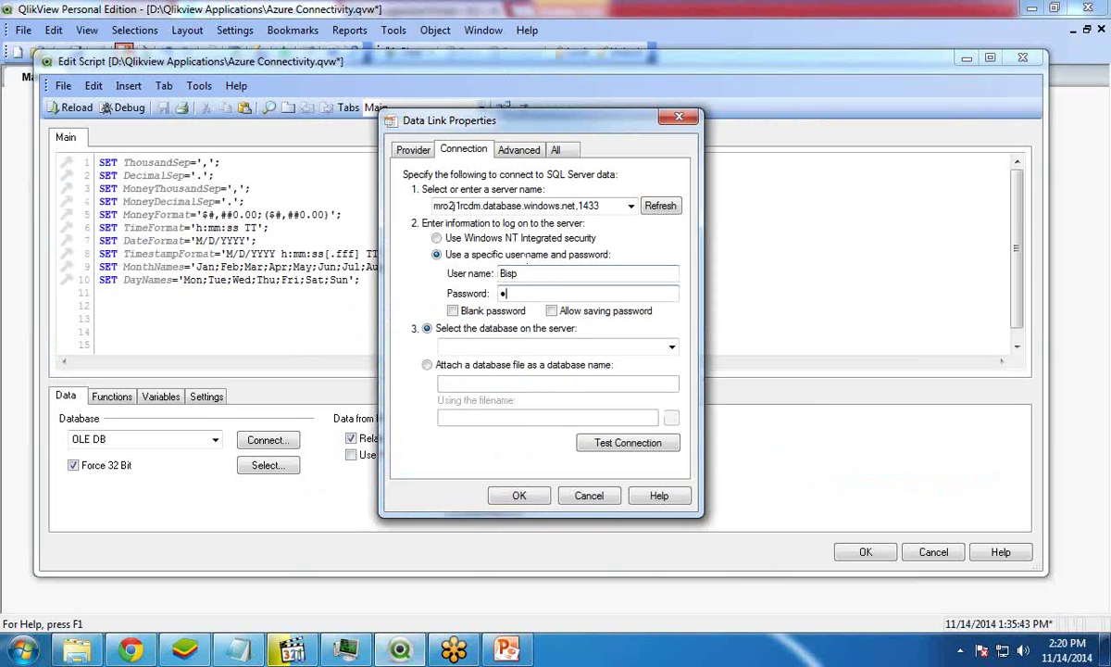
{"action": "type", "text": "••••"}
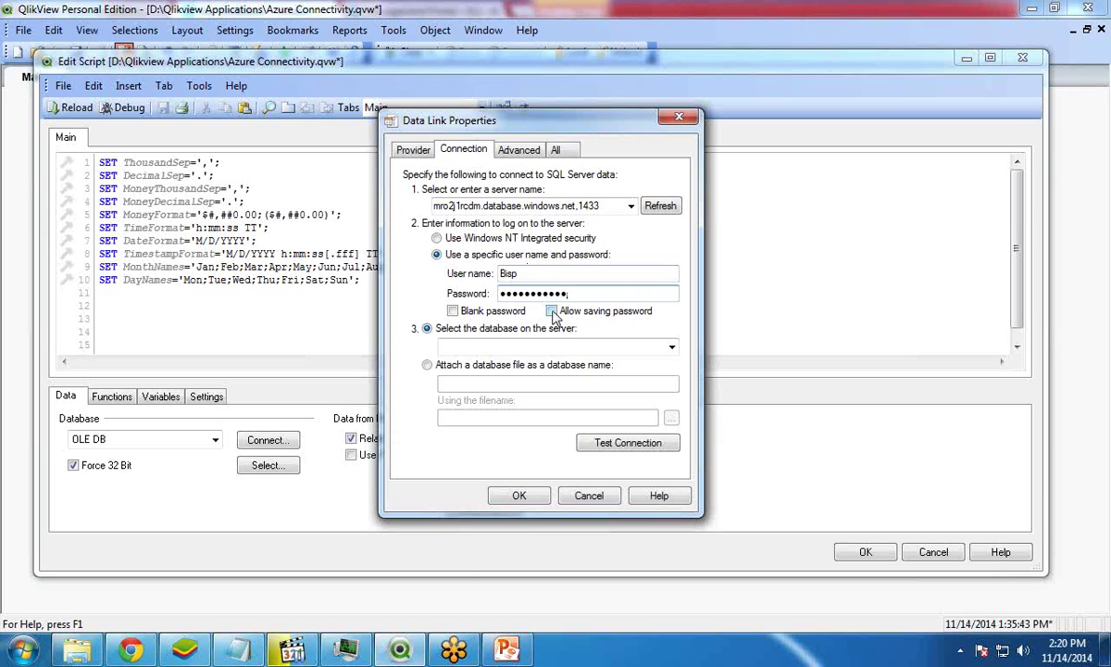
Allow saving the password, test the connection successfully, and choose SalesDatabase.
{"action": "left_click", "coordinate": [552, 312]}
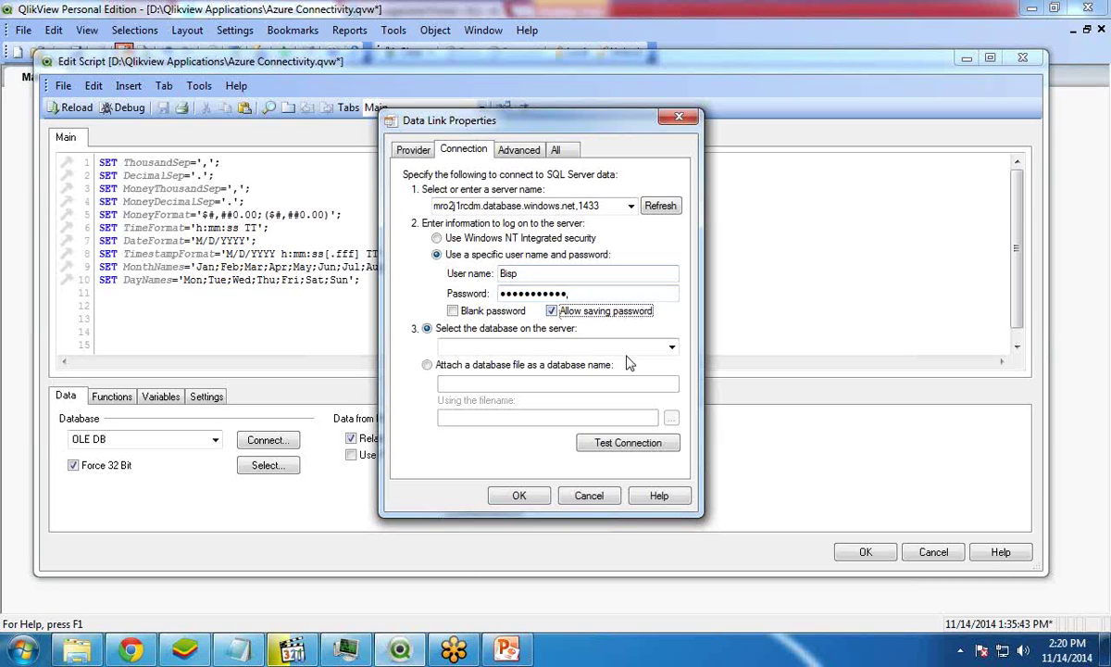
{"action": "left_click", "coordinate": [600, 445]}
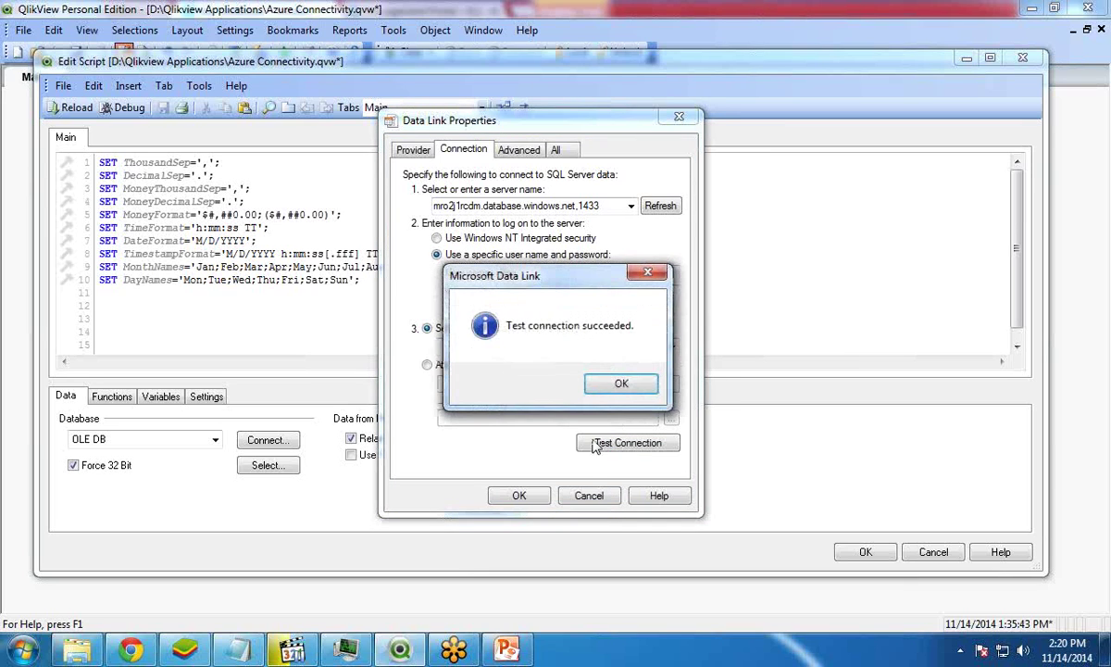
{"action": "left_click", "coordinate": [621, 385]}
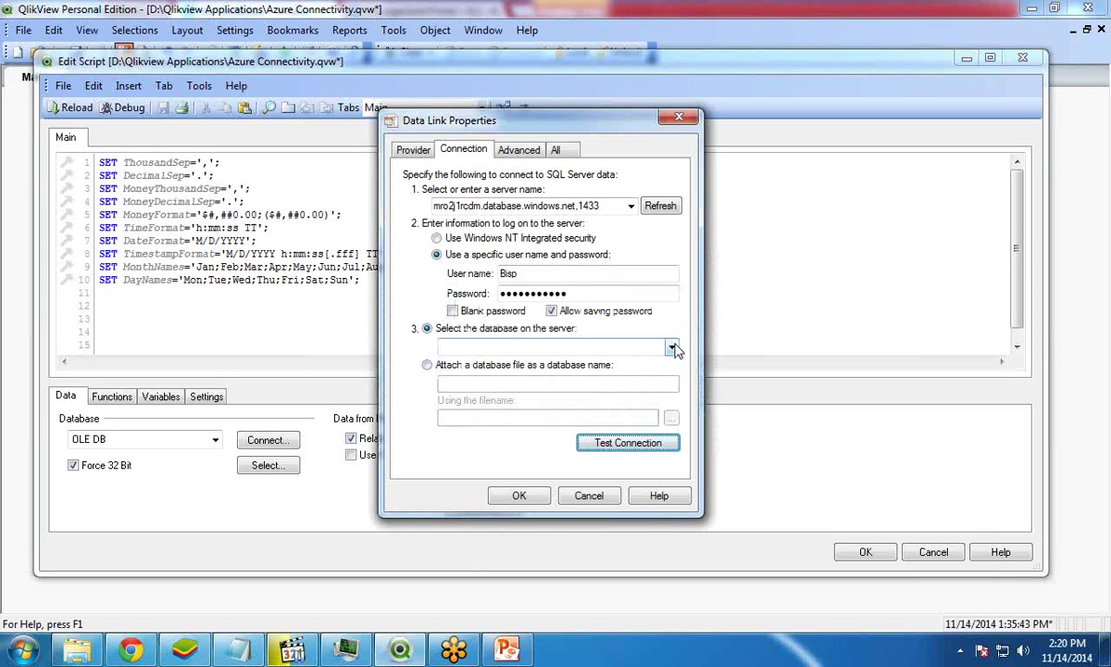
{"action": "left_click", "coordinate": [672, 347]}
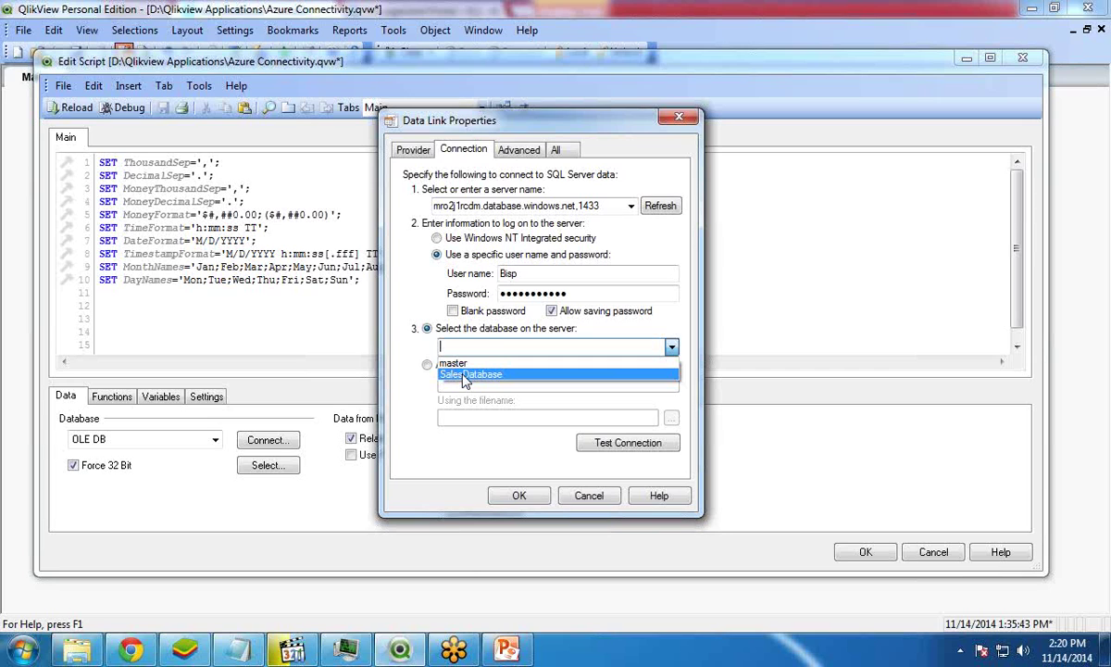
{"action": "left_click", "coordinate": [465, 381]}
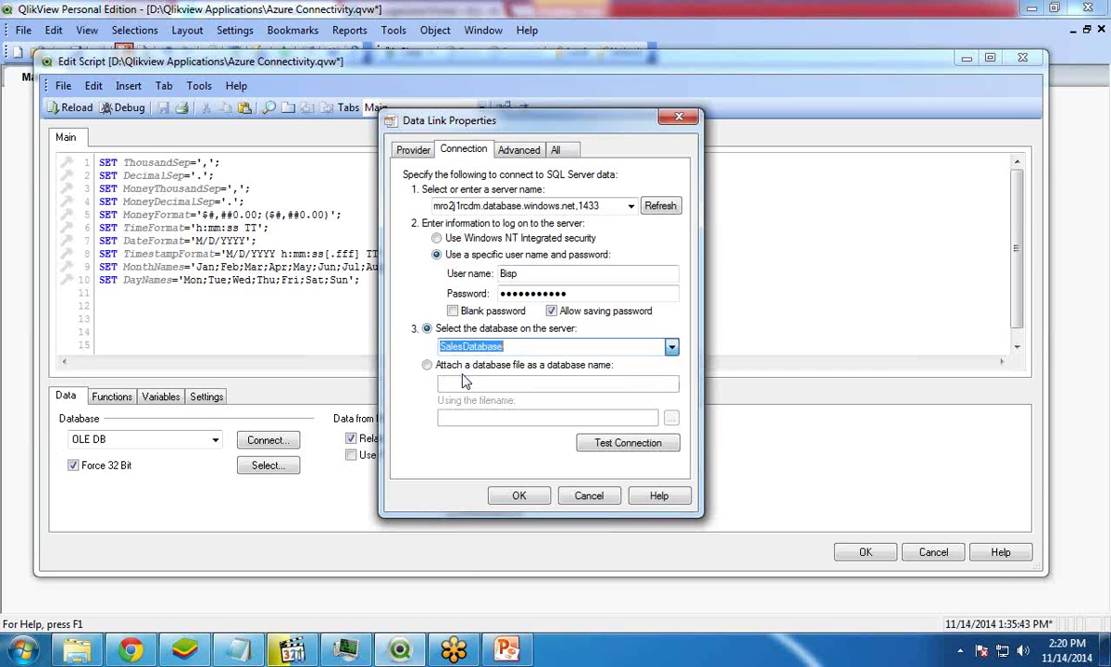
Confirm the connection to insert the OLEDB CONNECT32 line, then recheck the Sales results in the browser.
{"action": "left_click", "coordinate": [519, 496]}
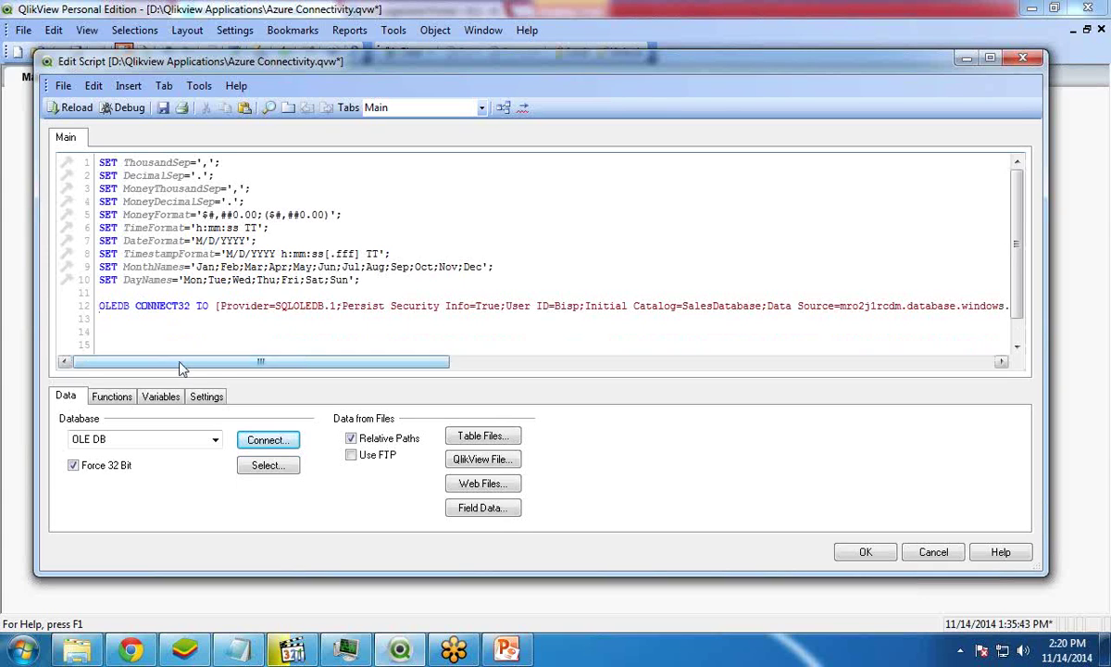
{"action": "left_click_drag", "start_coordinate": [182, 367], "coordinate": [125, 370]}
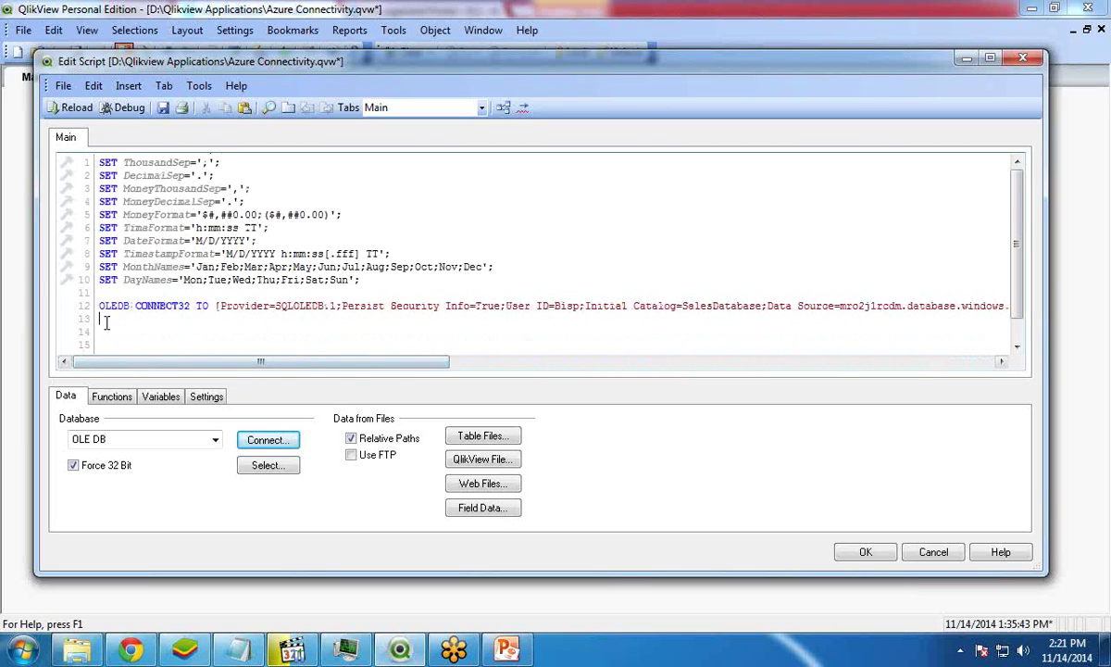
{"action": "left_click", "coordinate": [130, 650]}
{"action": "left_click", "coordinate": [363, 9]}
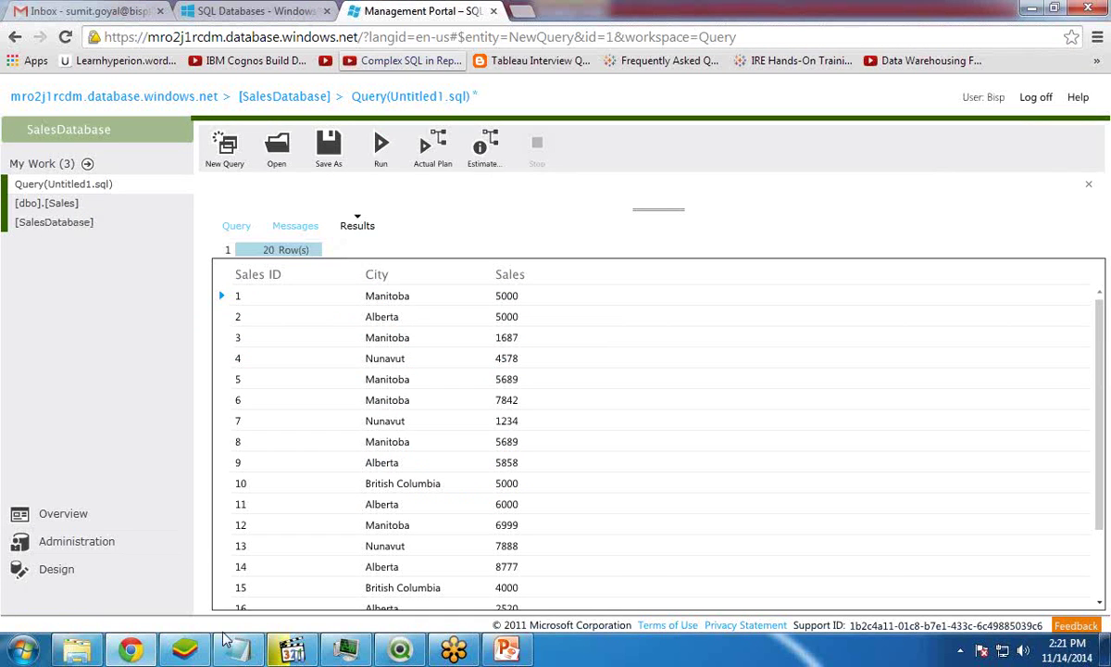
Insert a SELECT statement loading everything from the Sales table into the script.
{"action": "left_click", "coordinate": [343, 651]}
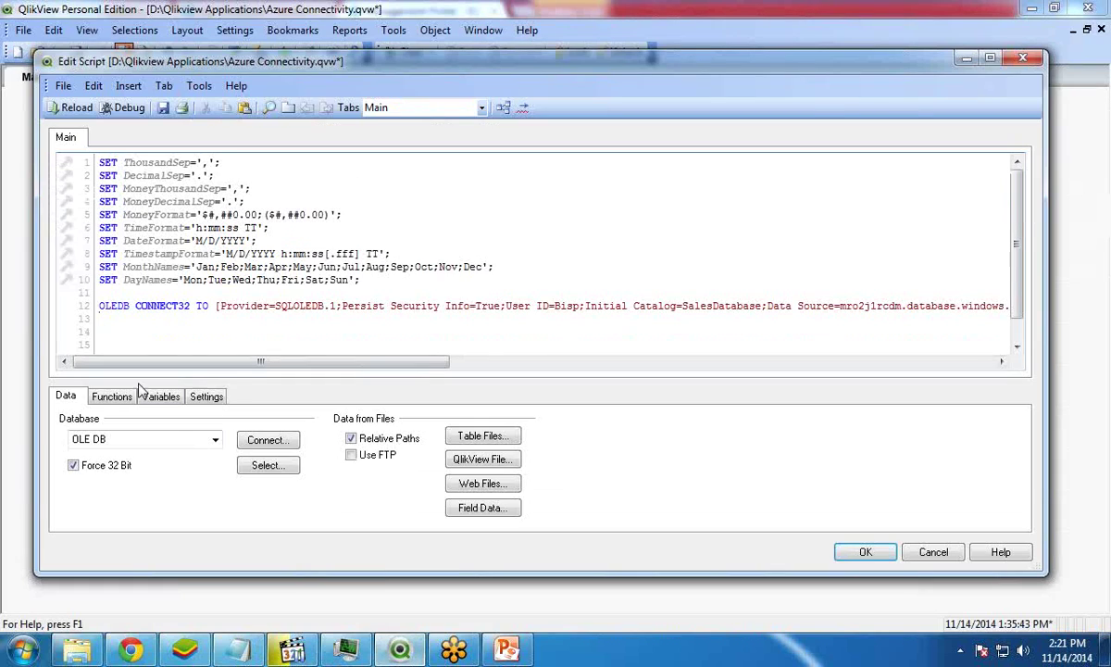
{"action": "left_click", "coordinate": [274, 468]}
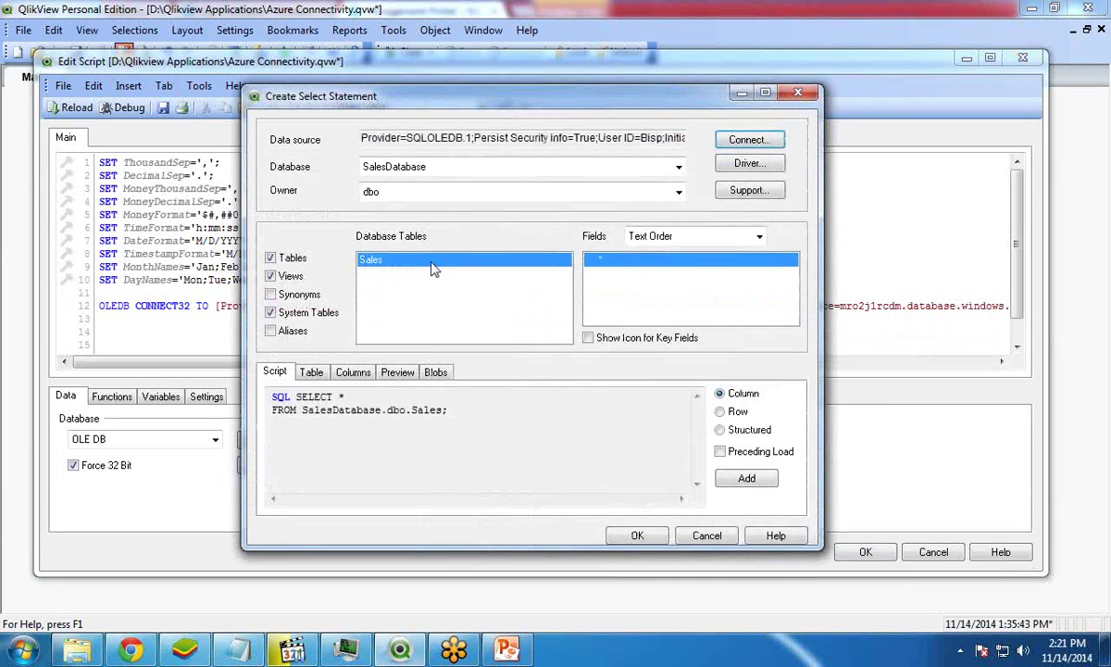
{"action": "left_click", "coordinate": [371, 264]}
{"action": "left_click", "coordinate": [635, 537]}
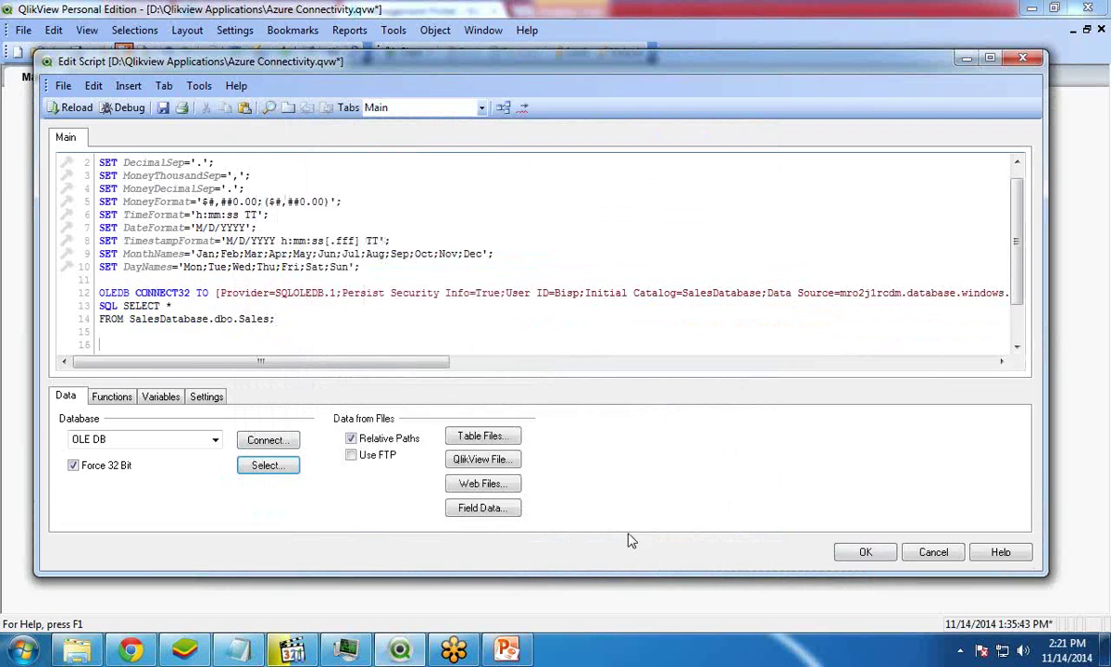
Save and reload the script, fetching 20 lines, then close the progress report and Sheet Properties.
{"action": "left_click", "coordinate": [163, 109]}
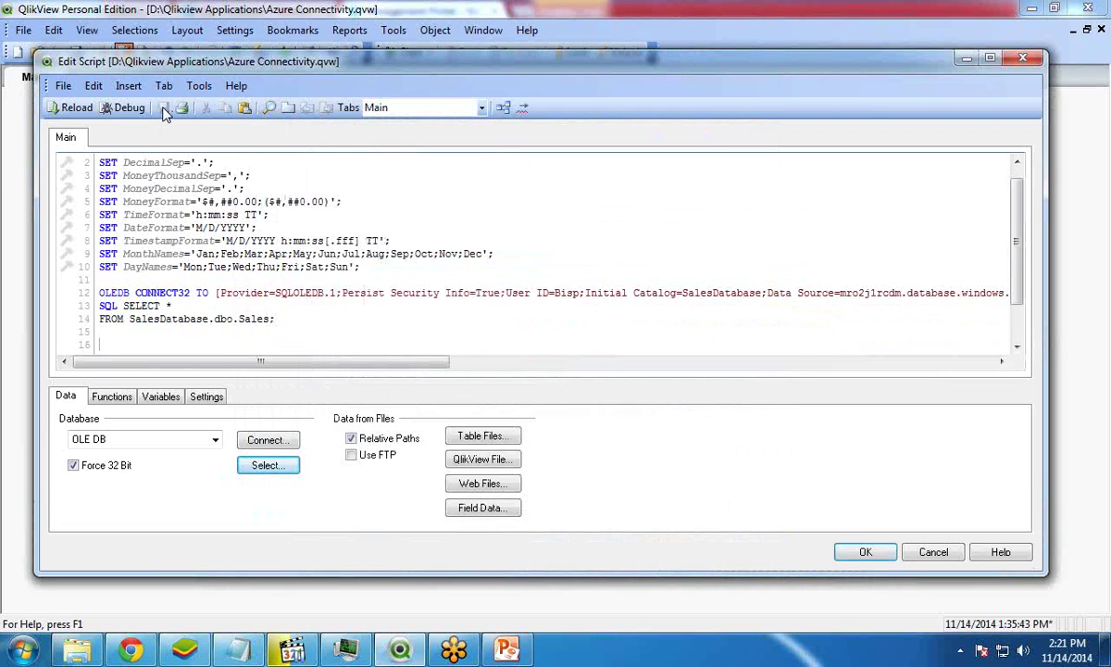
{"action": "left_click", "coordinate": [55, 109]}
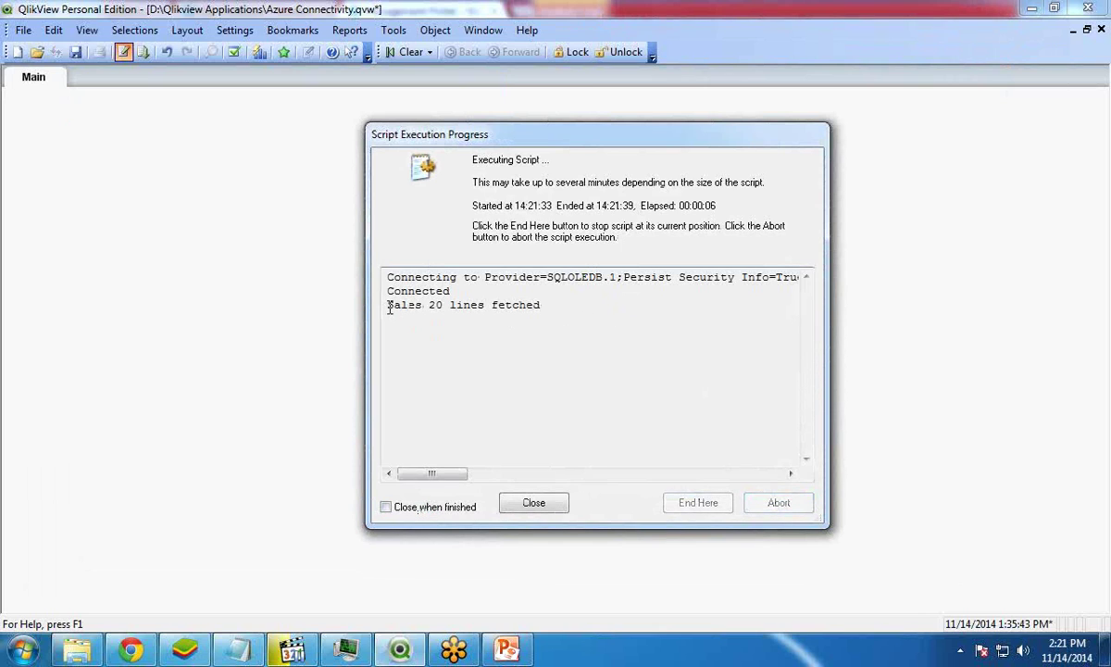
{"action": "left_click_drag", "start_coordinate": [385, 304], "coordinate": [535, 310]}
{"action": "left_click", "coordinate": [498, 397]}
{"action": "left_click", "coordinate": [535, 508]}
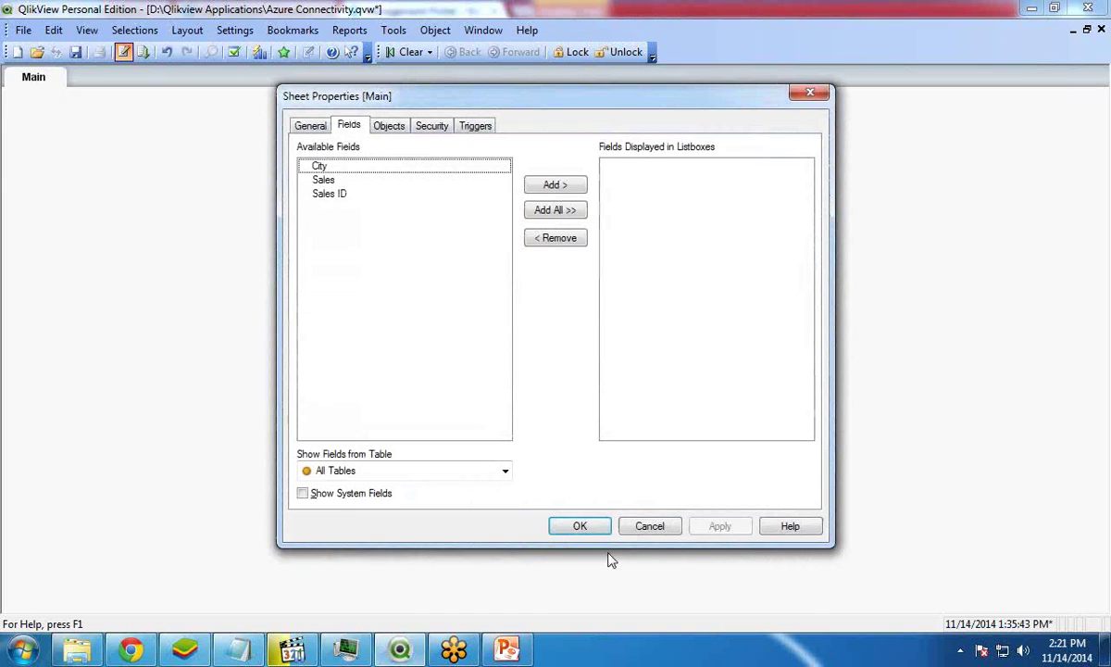
{"action": "left_click", "coordinate": [605, 533]}
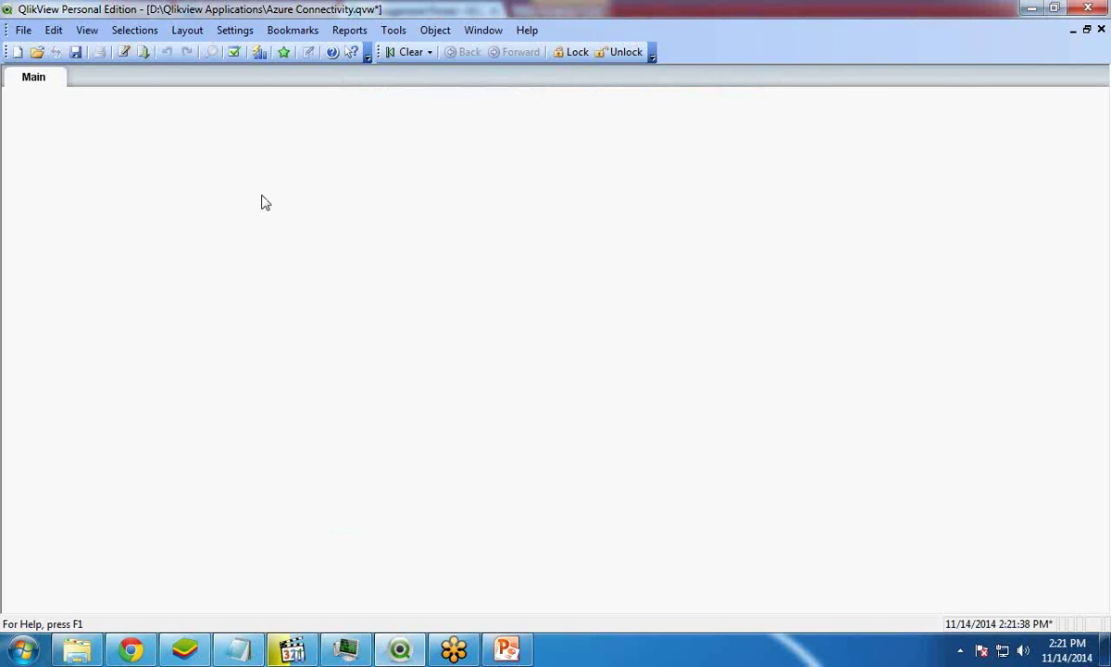
Add a City list box to the sheet and move it to the upper left.
{"action": "right_click", "coordinate": [263, 202]}
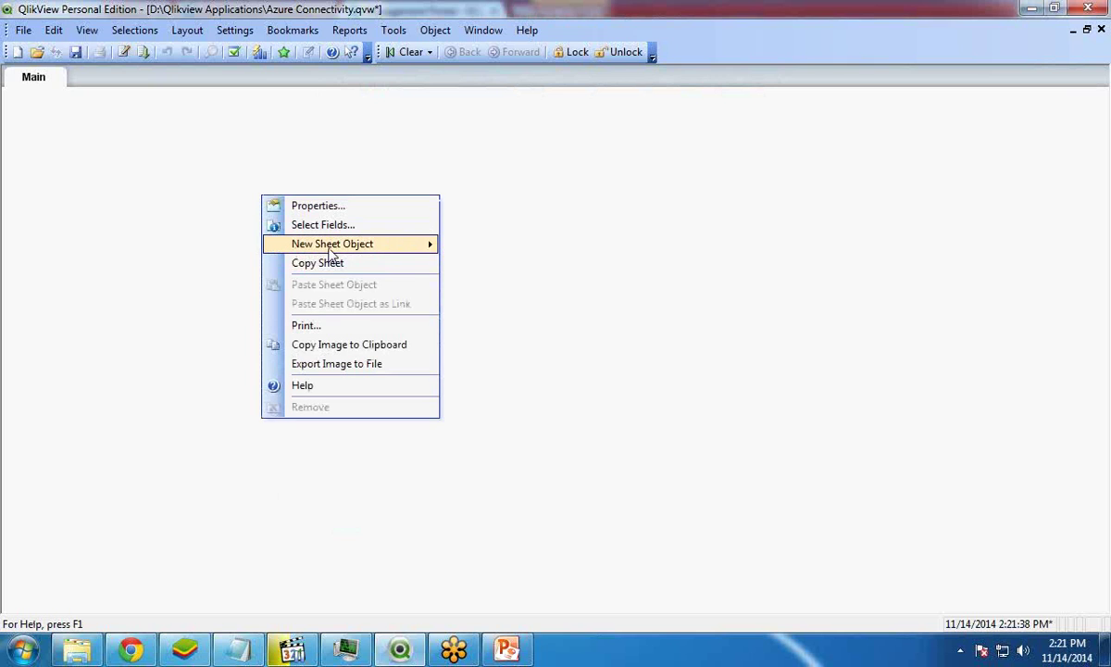
{"action": "mouse_move", "coordinate": [370, 244]}
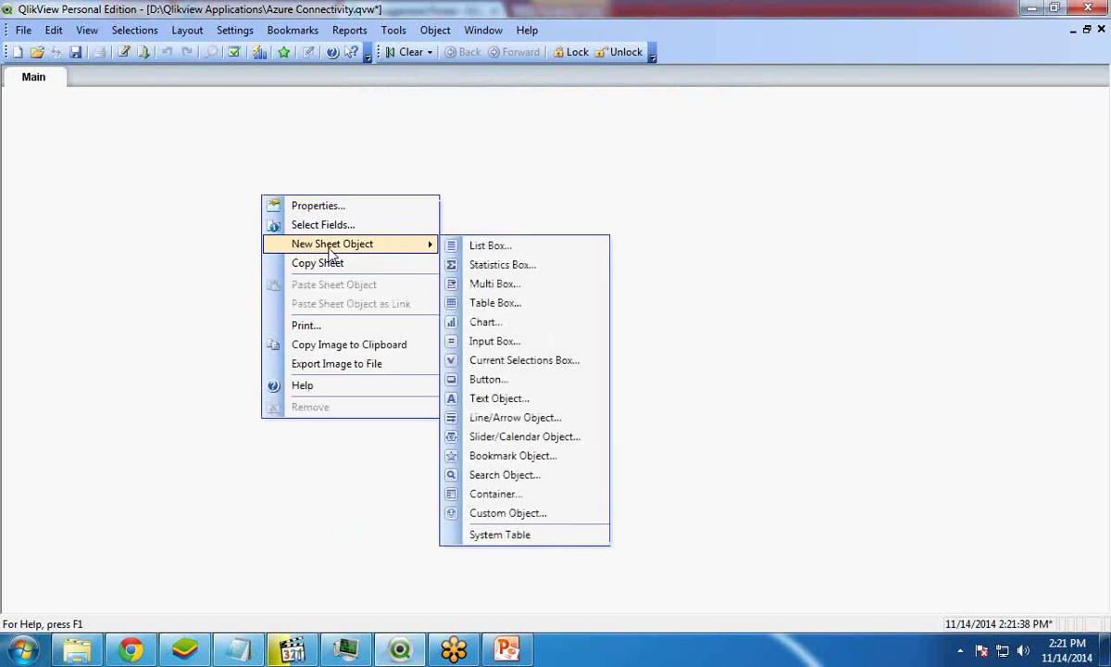
{"action": "left_click", "coordinate": [479, 250]}
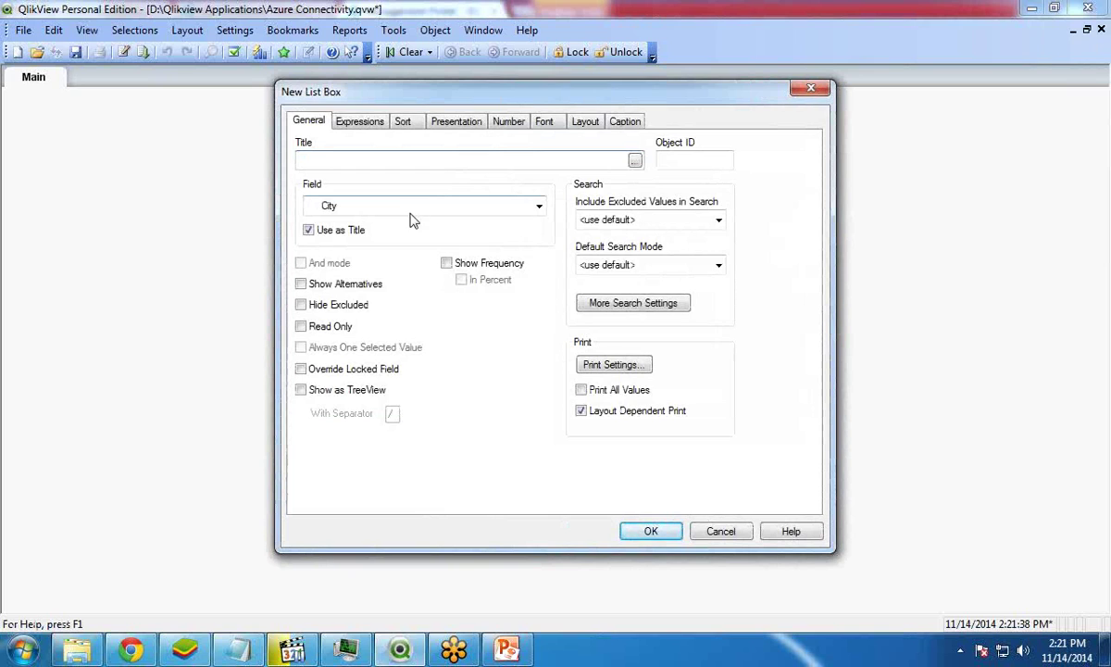
{"action": "left_click", "coordinate": [640, 530]}
{"action": "left_click_drag", "start_coordinate": [295, 201], "coordinate": [96, 155]}
Add a Sales list box and align it neatly beneath the City list box.
{"action": "right_click", "coordinate": [330, 252]}
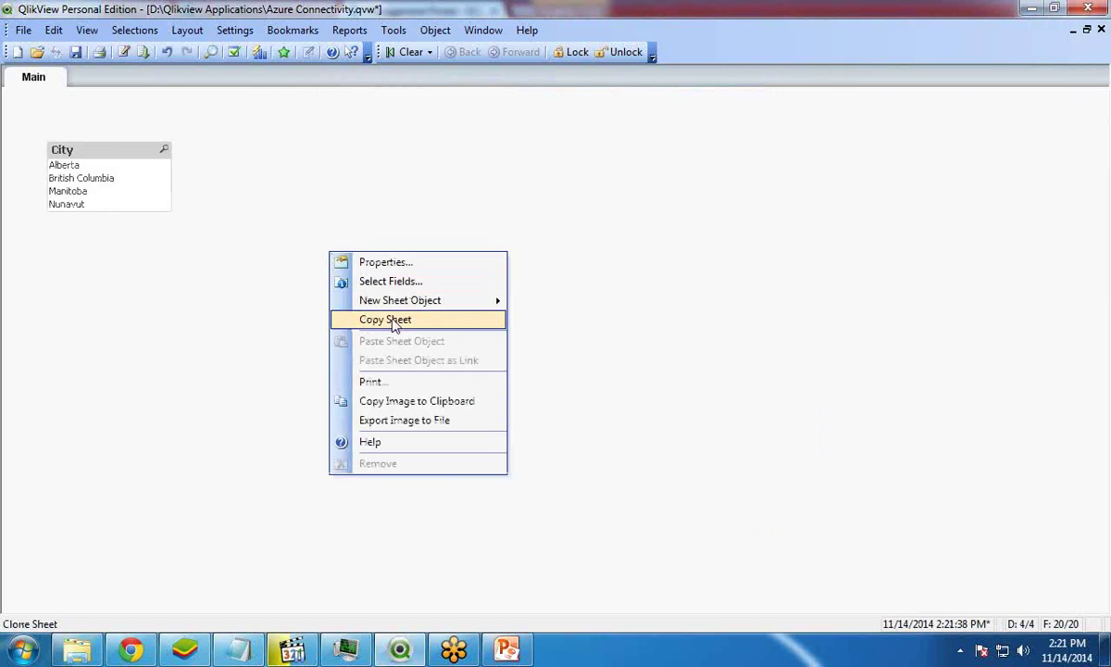
{"action": "mouse_move", "coordinate": [416, 300]}
{"action": "left_click", "coordinate": [547, 300]}
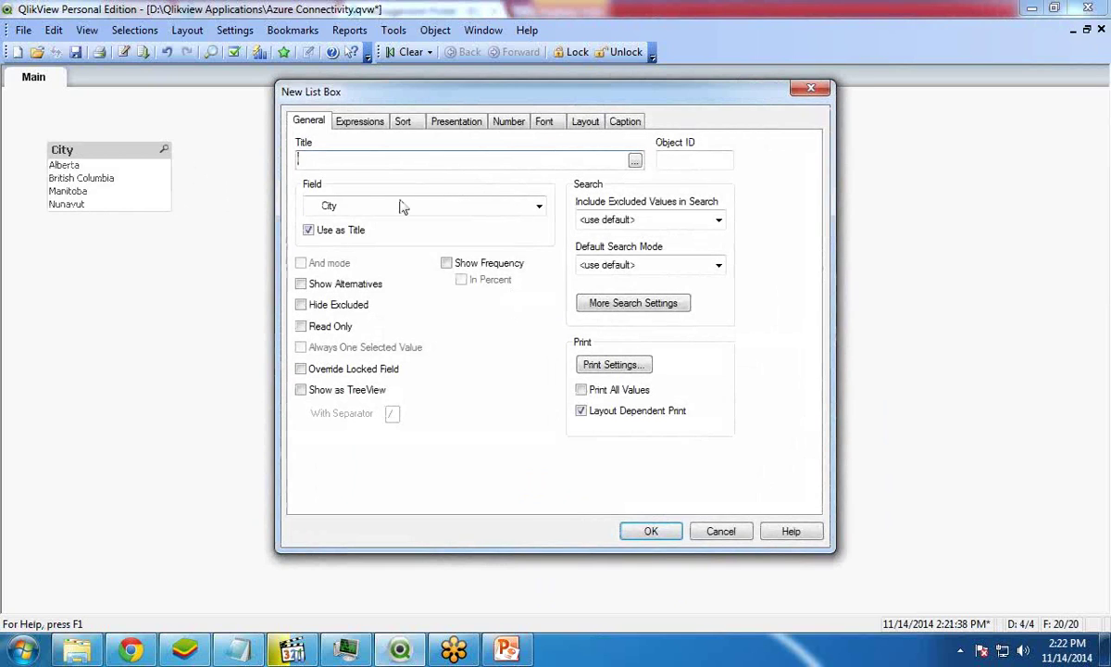
{"action": "left_click", "coordinate": [402, 205]}
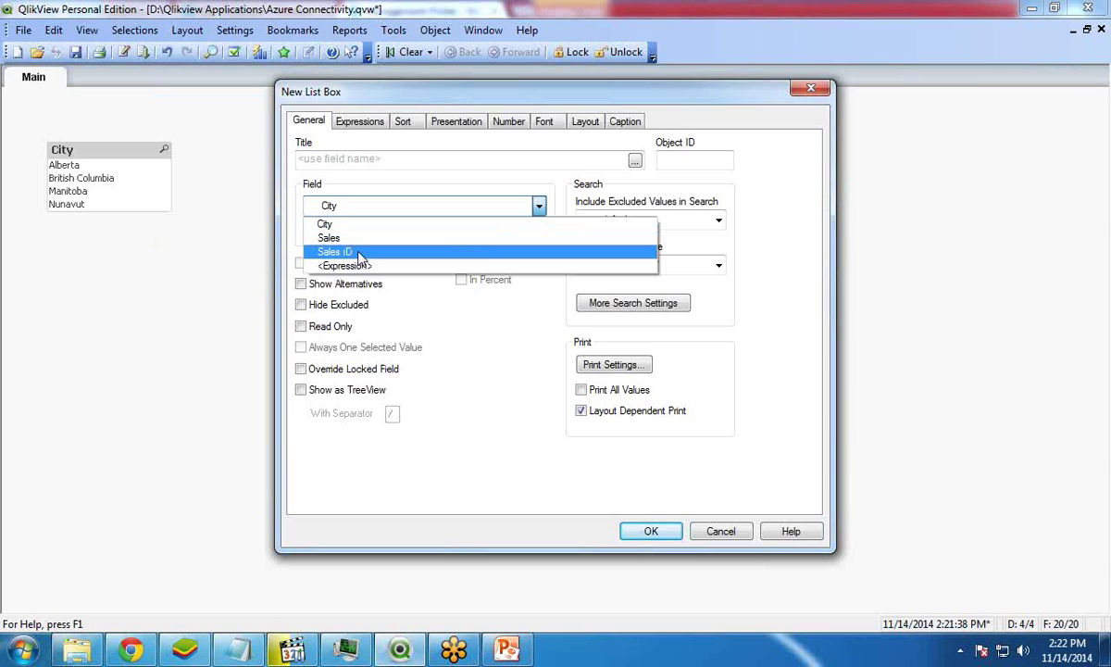
{"action": "left_click", "coordinate": [359, 252]}
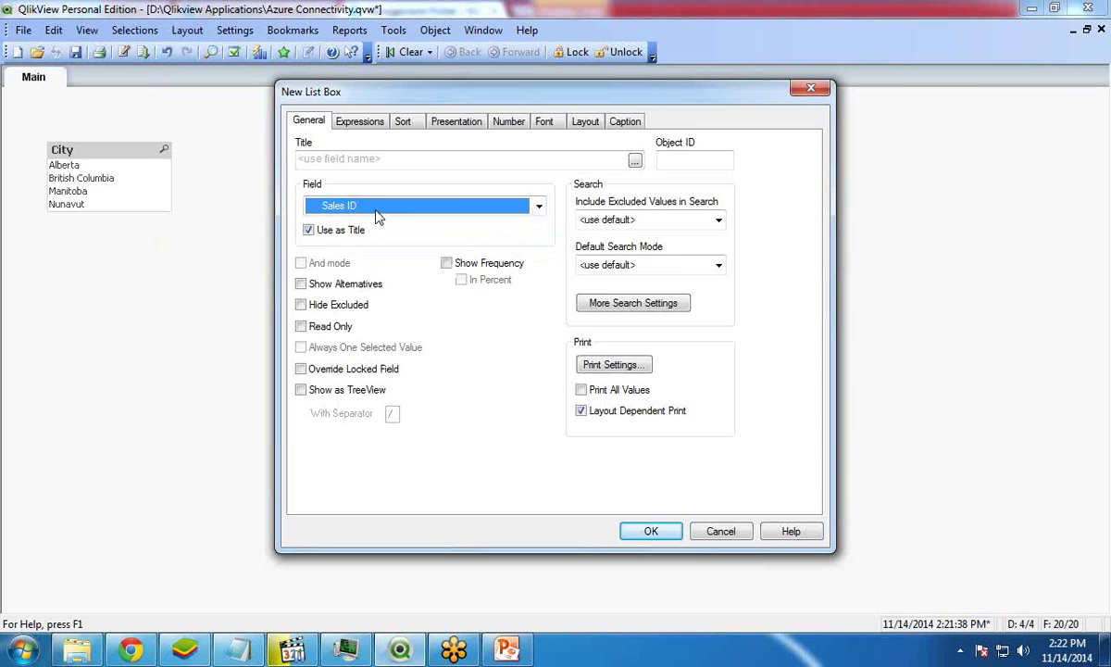
{"action": "left_click", "coordinate": [357, 206]}
{"action": "left_click", "coordinate": [358, 240]}
{"action": "left_click", "coordinate": [649, 530]}
{"action": "left_click_drag", "start_coordinate": [404, 263], "coordinate": [127, 246]}
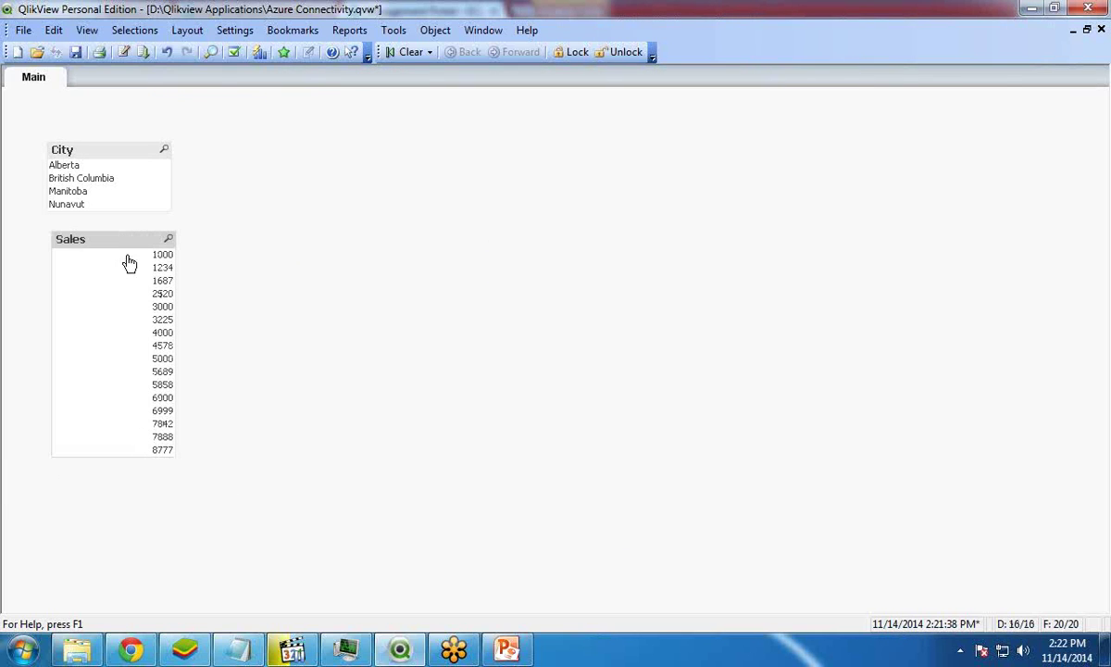
{"action": "left_click_drag", "start_coordinate": [119, 251], "coordinate": [116, 242]}
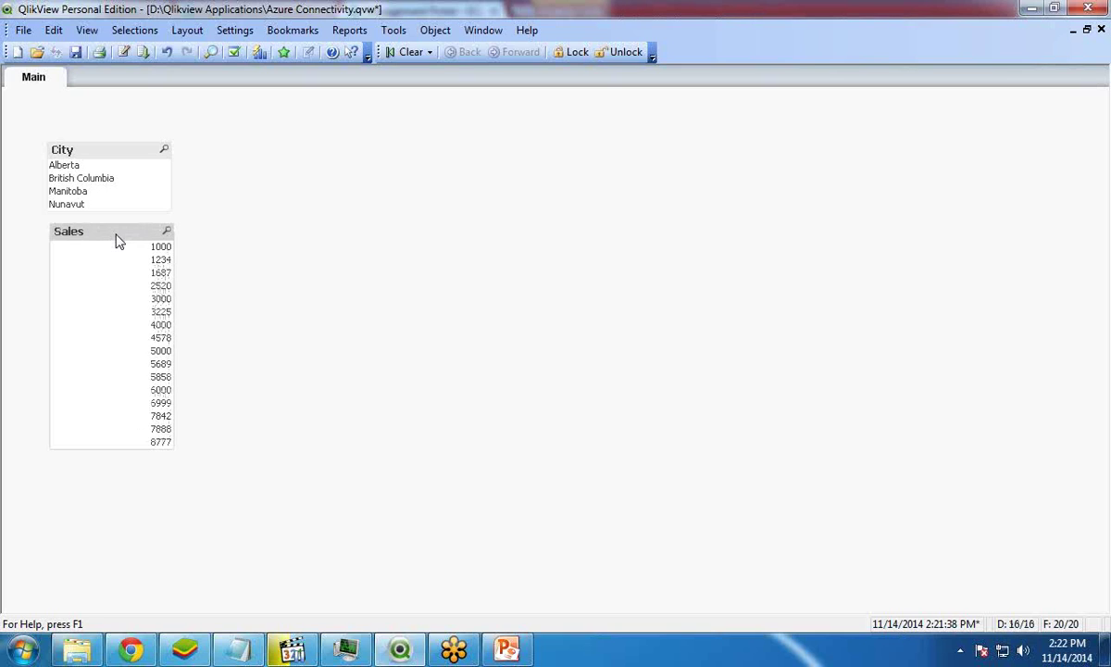
Start a new chart with City as its dimension.
{"action": "right_click", "coordinate": [359, 222]}
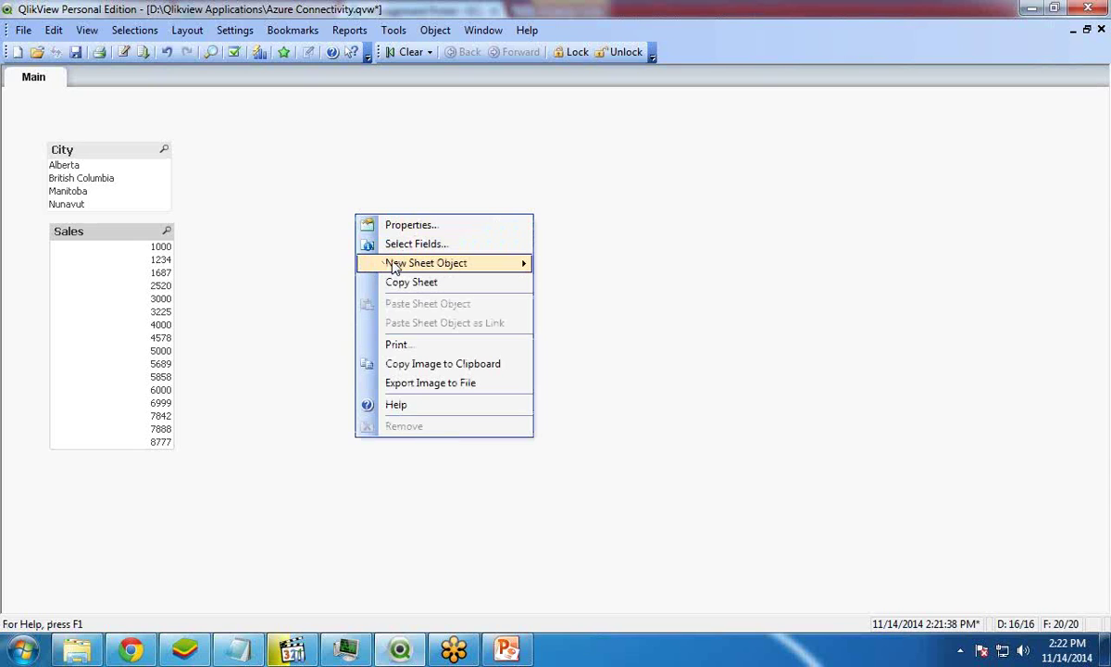
{"action": "mouse_move", "coordinate": [393, 267]}
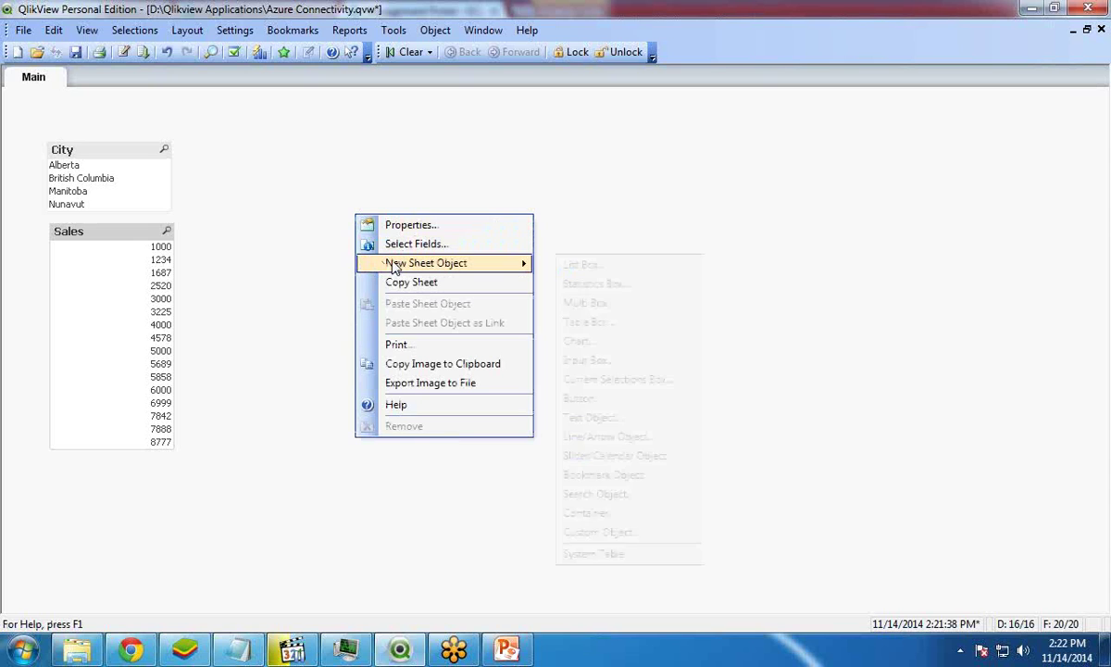
{"action": "left_click", "coordinate": [582, 343]}
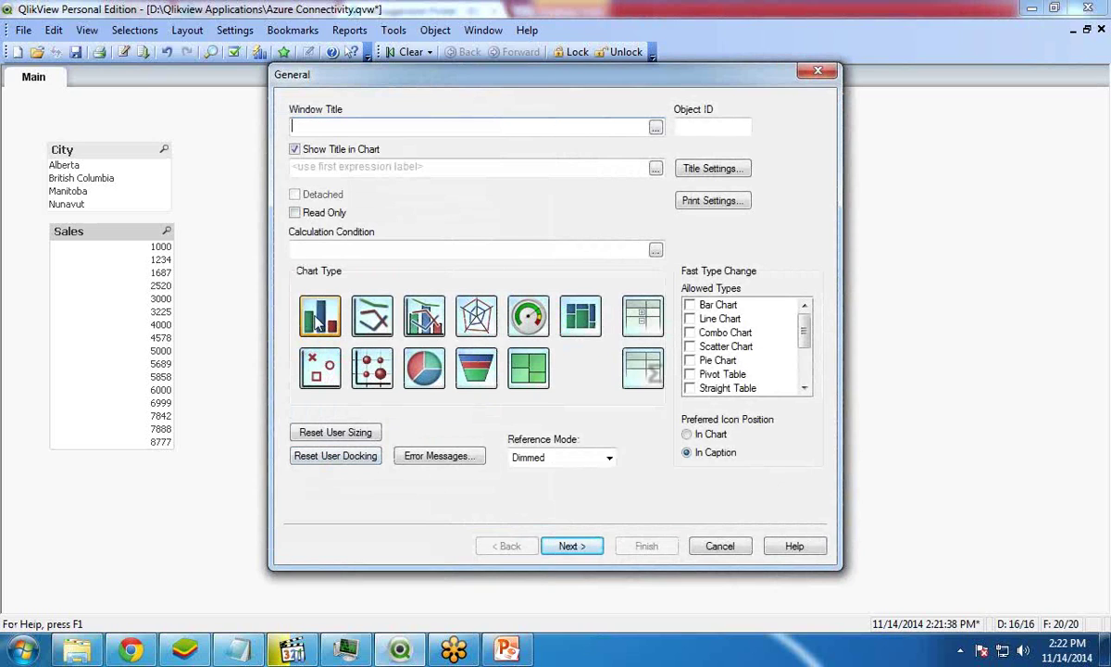
{"action": "left_click", "coordinate": [570, 546]}
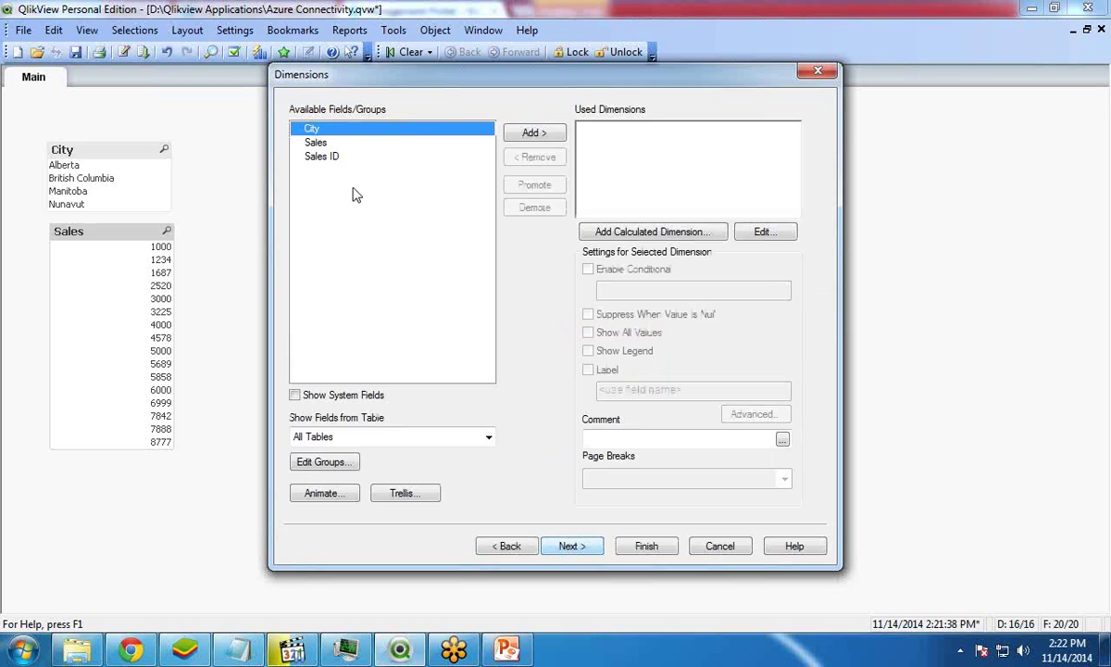
{"action": "left_click", "coordinate": [535, 133]}
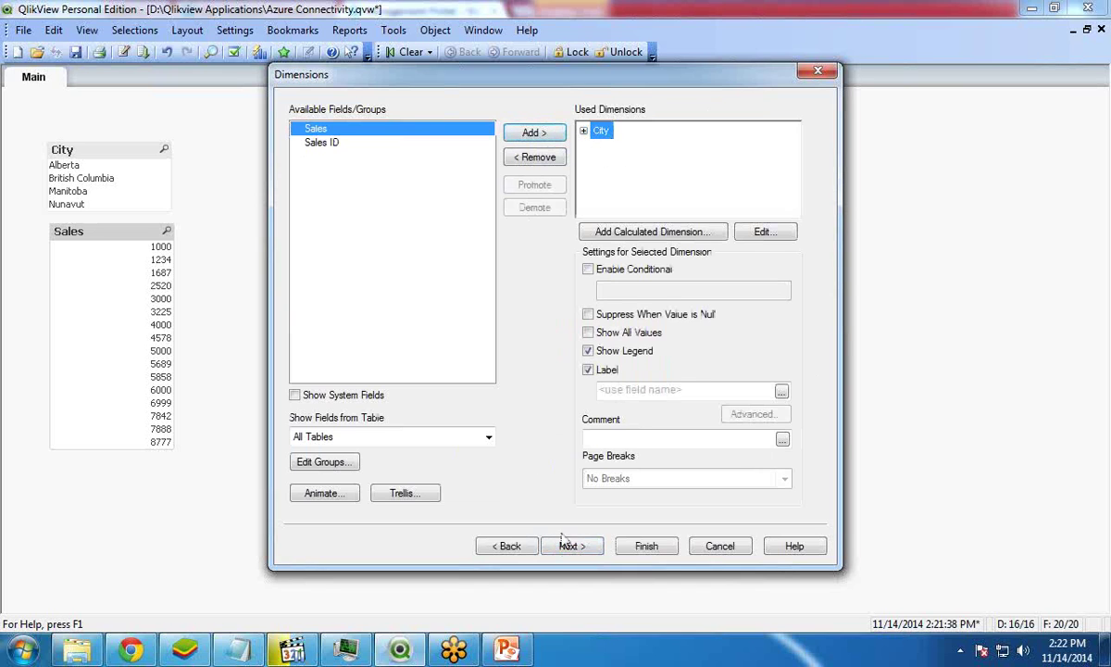
{"action": "left_click", "coordinate": [574, 548]}
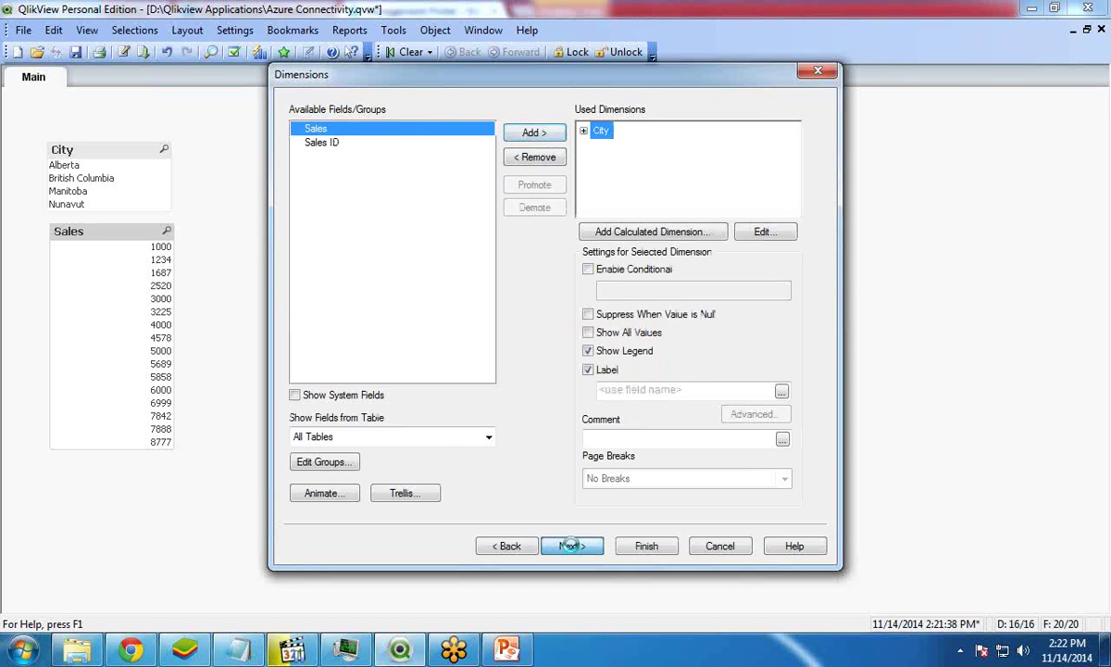
Give the chart a Sum (Sales) expression labelled 'Total Sale' and finish it.
{"action": "left_click", "coordinate": [402, 260]}
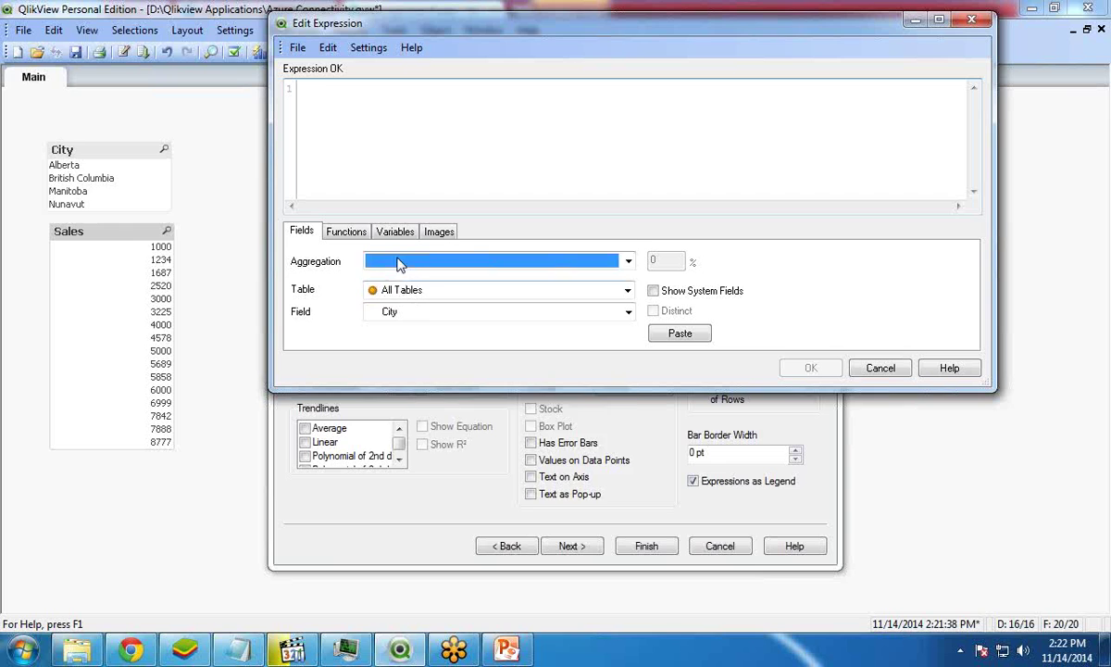
{"action": "left_click", "coordinate": [393, 486]}
{"action": "left_click", "coordinate": [402, 312]}
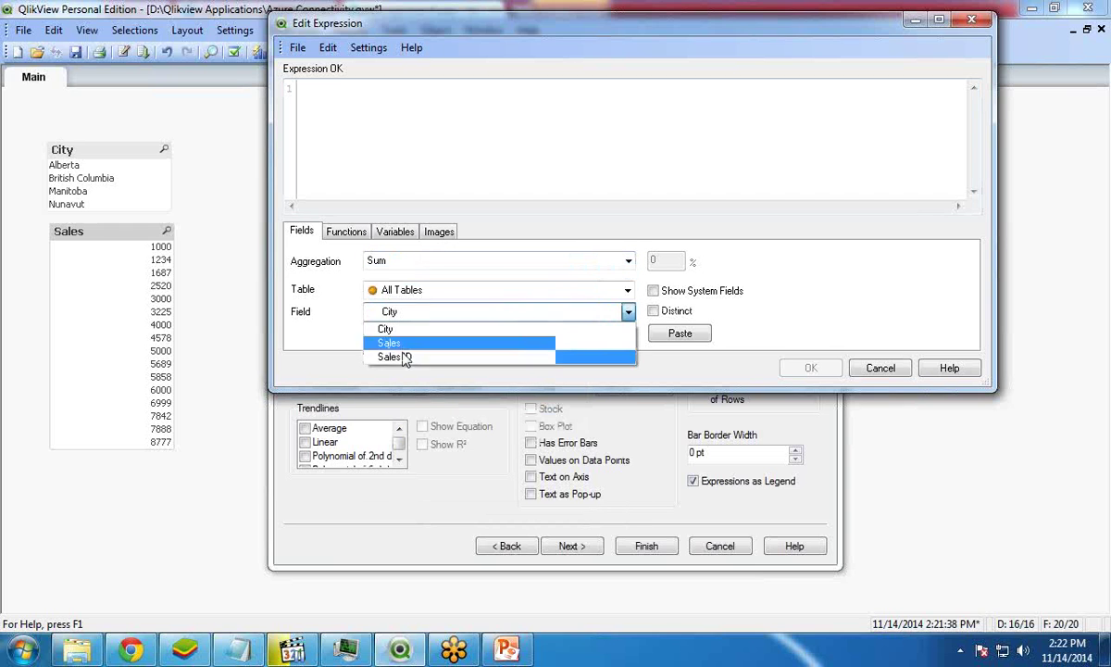
{"action": "left_click", "coordinate": [401, 343]}
{"action": "left_click", "coordinate": [670, 337]}
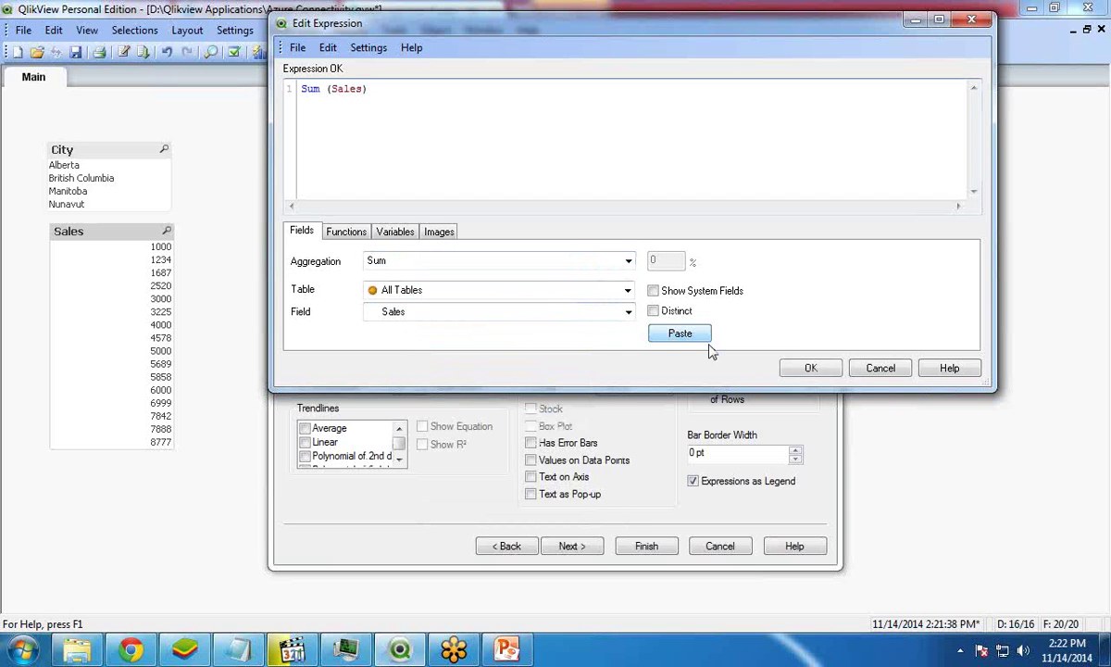
{"action": "left_click", "coordinate": [802, 368]}
{"action": "left_click", "coordinate": [602, 168]}
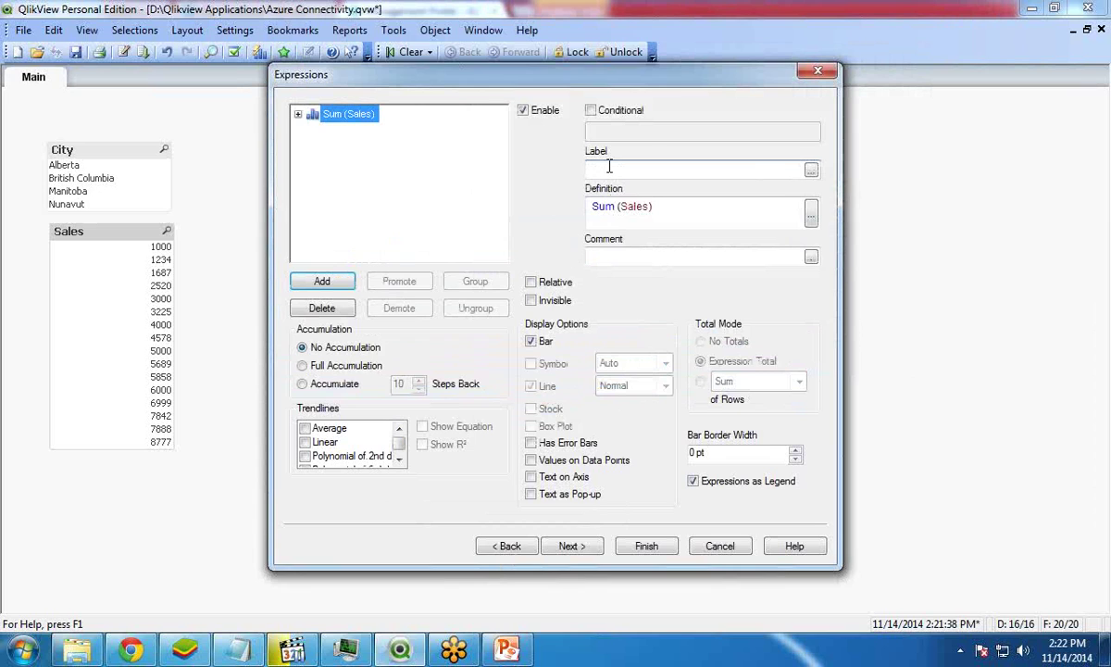
{"action": "type", "text": "Total"}
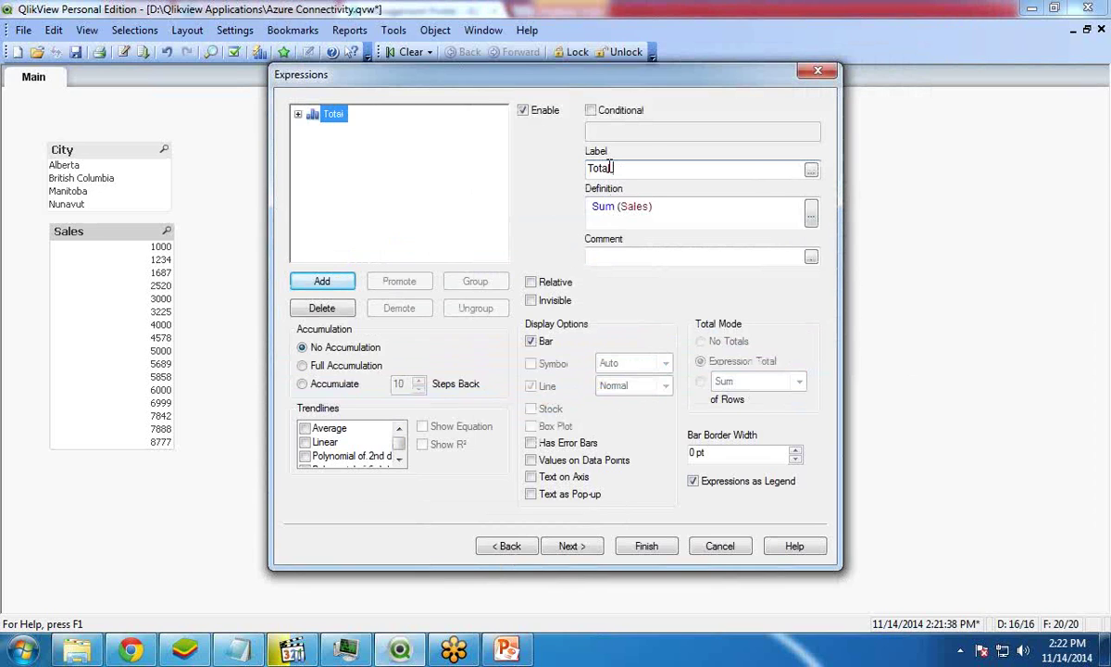
{"action": "type", "text": " Sale"}
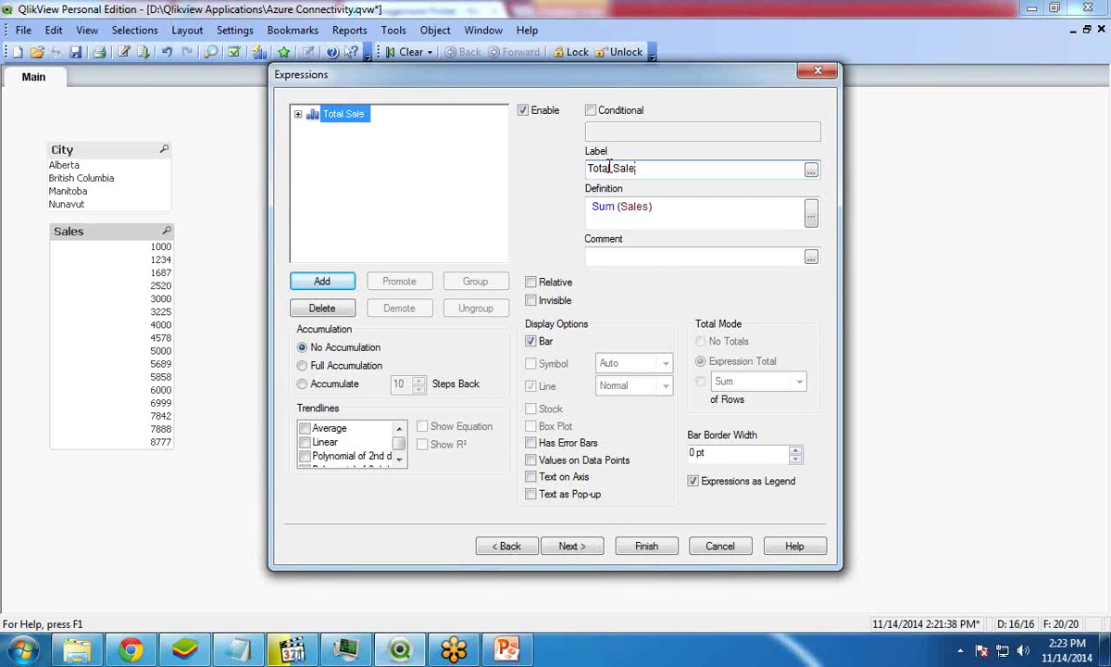
{"action": "left_click", "coordinate": [643, 547]}
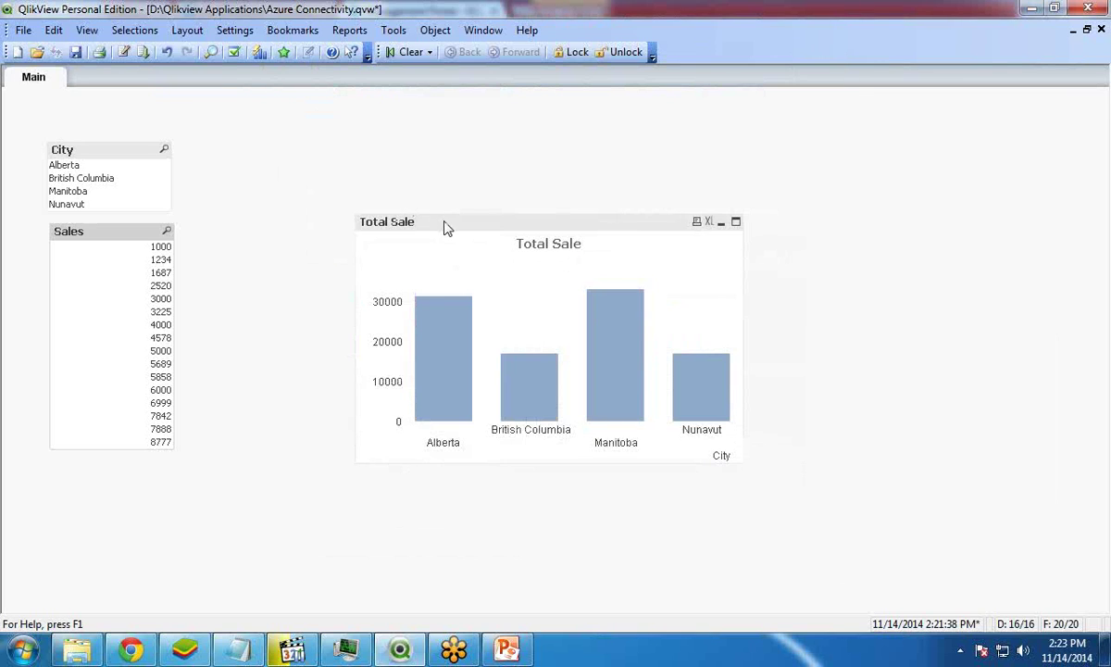
Move and enlarge the Total Sale chart, filter by Alberta, British Columbia, Manitoba, Nunavut, then clear.
{"action": "left_click_drag", "start_coordinate": [447, 228], "coordinate": [361, 165]}
{"action": "left_click_drag", "start_coordinate": [653, 402], "coordinate": [778, 423]}
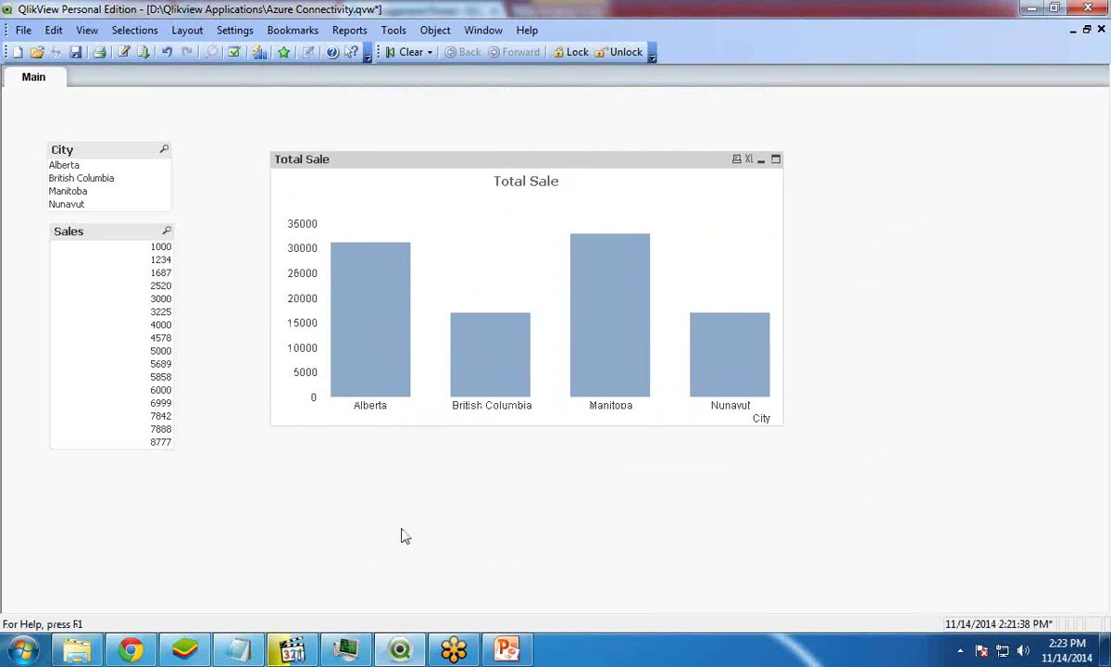
{"action": "left_click", "coordinate": [58, 166]}
{"action": "left_click", "coordinate": [63, 177]}
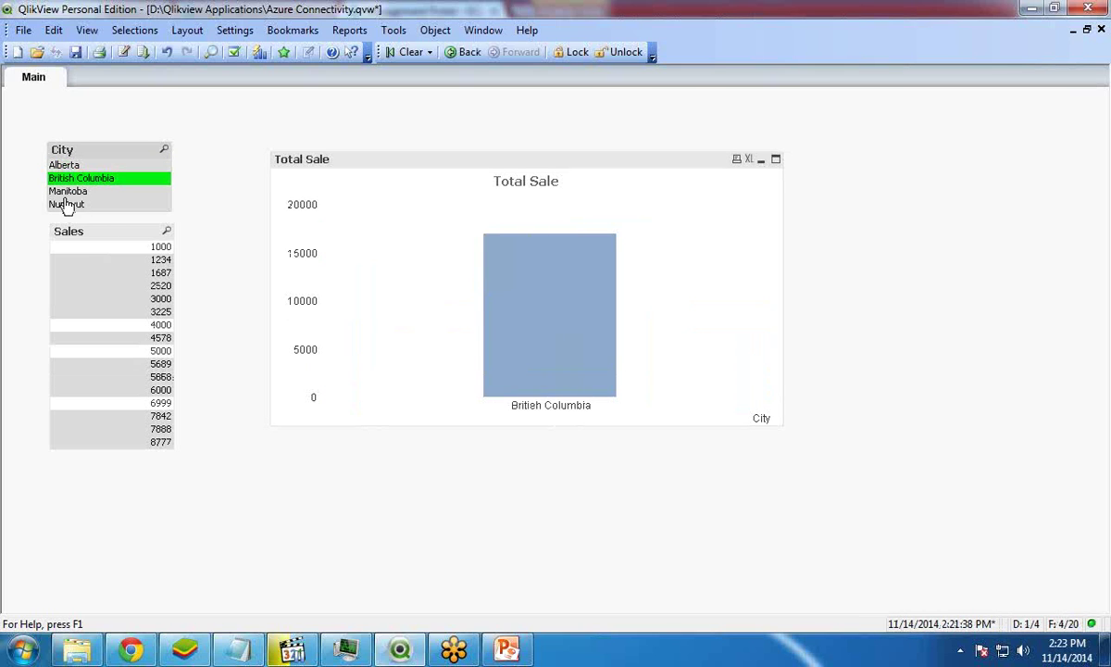
{"action": "left_click", "coordinate": [66, 192]}
{"action": "left_click", "coordinate": [65, 205]}
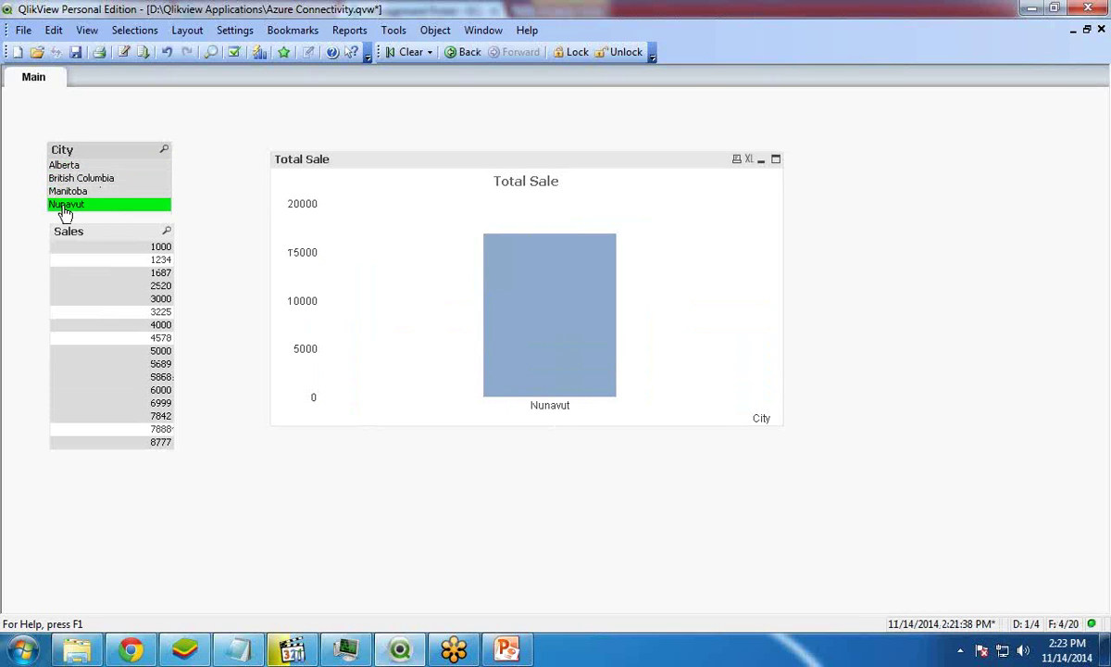
{"action": "left_click", "coordinate": [410, 52]}
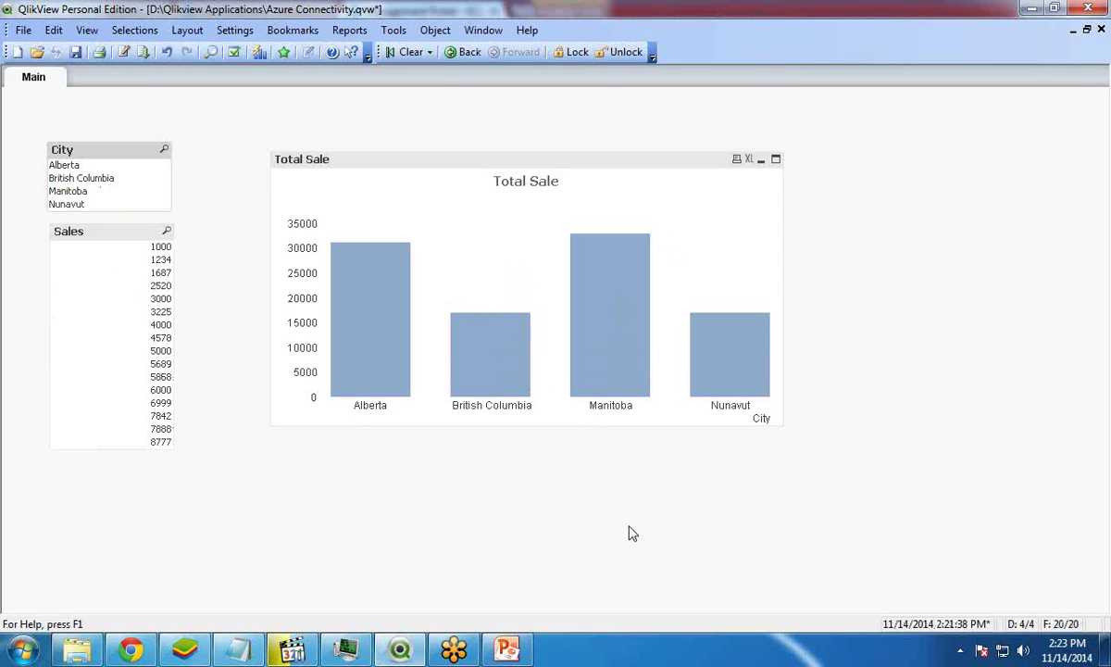
{"action": "mouse_move", "coordinate": [475, 322]}
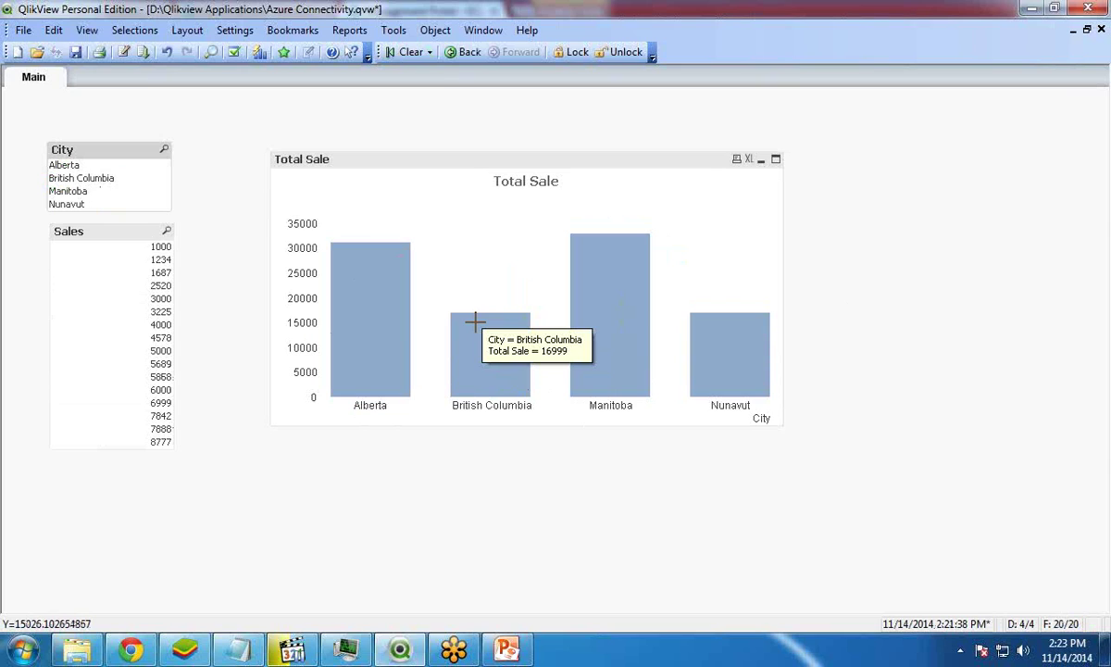
{"action": "left_click", "coordinate": [569, 536]}
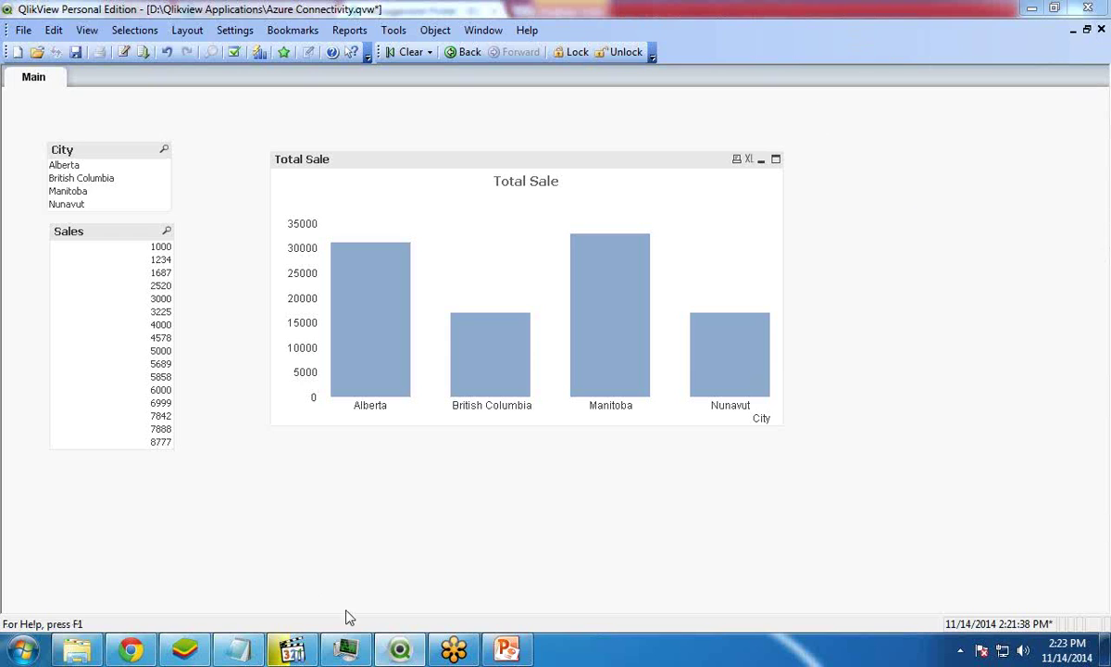
Switch to the Qlikview Session deck in PowerPoint and move to the closing 'Any Questions ?' slide.
{"action": "left_click", "coordinate": [506, 648]}
{"action": "scroll", "coordinate": [481, 458], "scroll_direction": "down", "scroll_amount": 3}
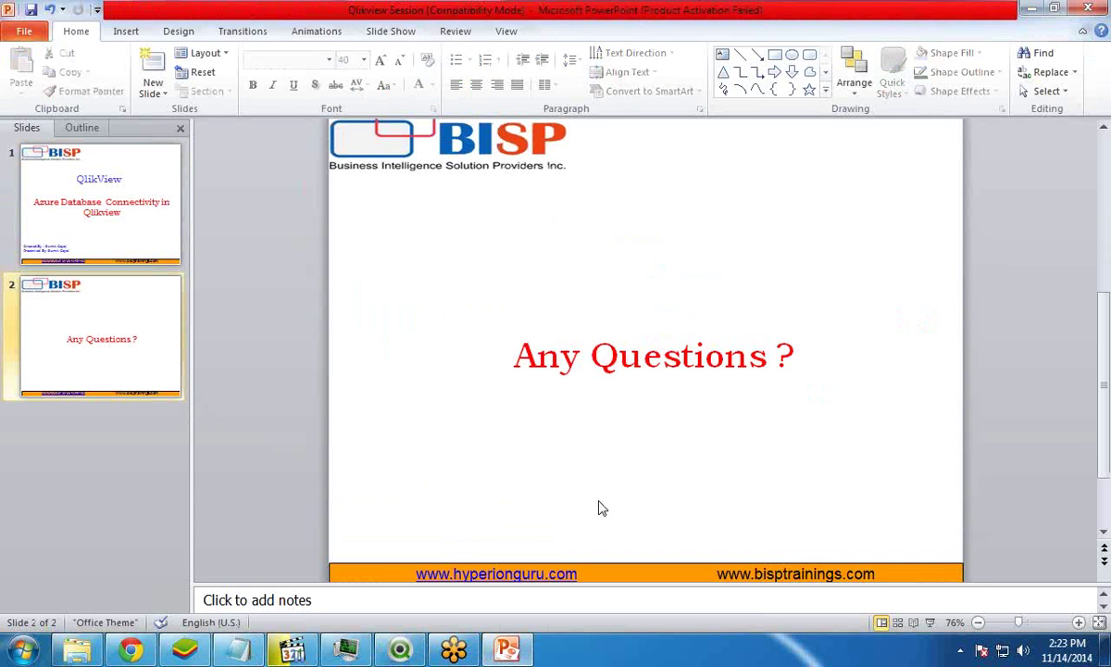